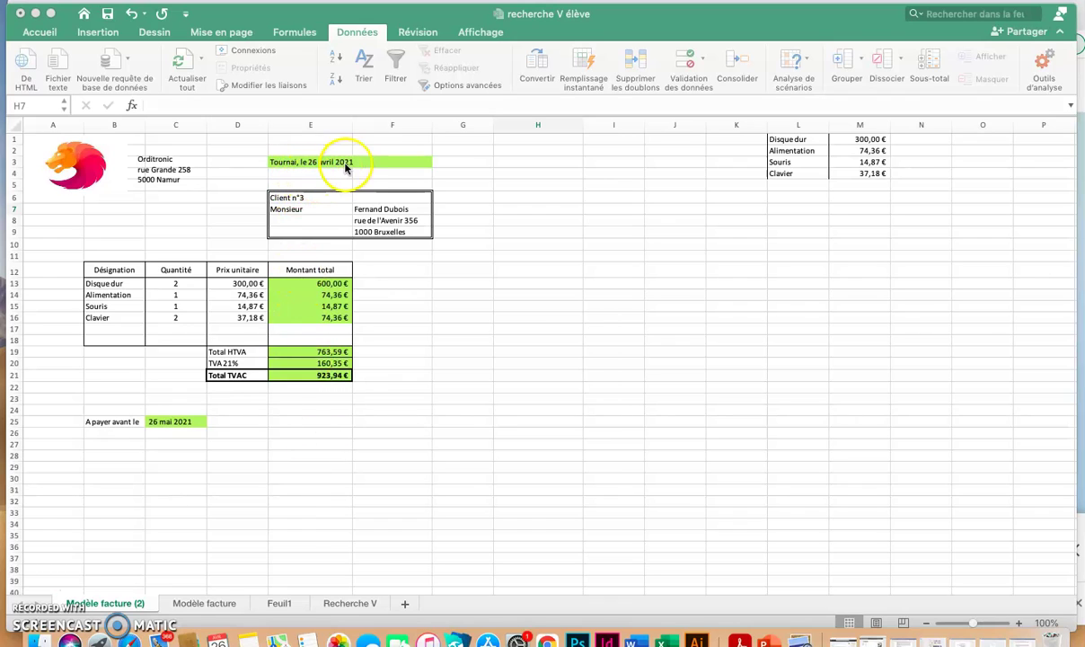
Enter the formula =AUJOURDHUI() in cell H3
left_click(551, 166)
left_click(552, 164)
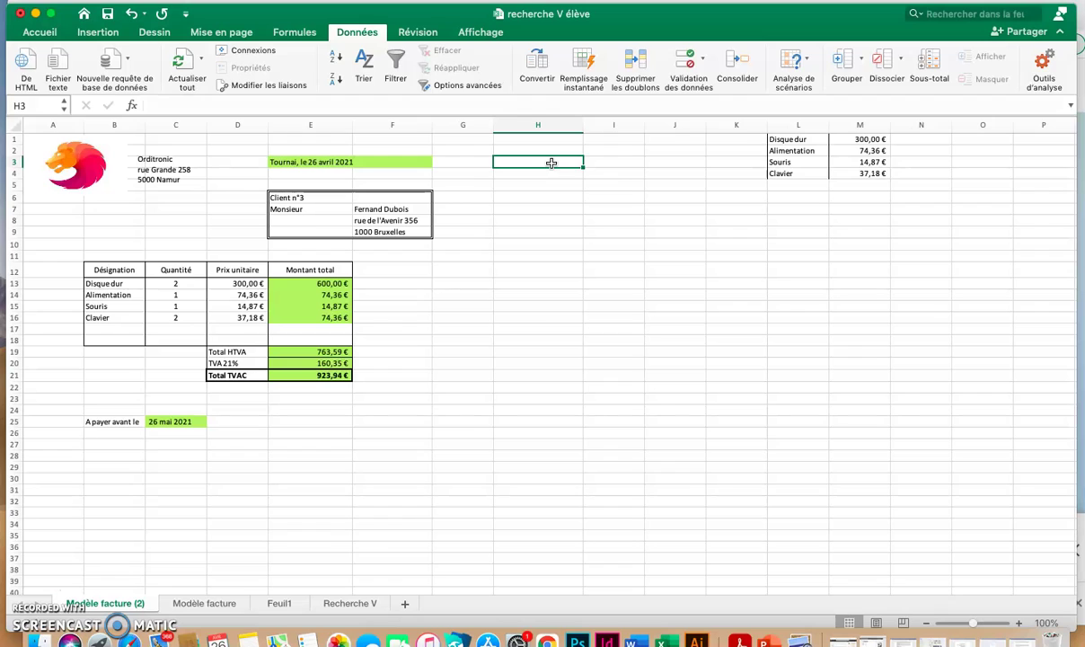
type("=au")
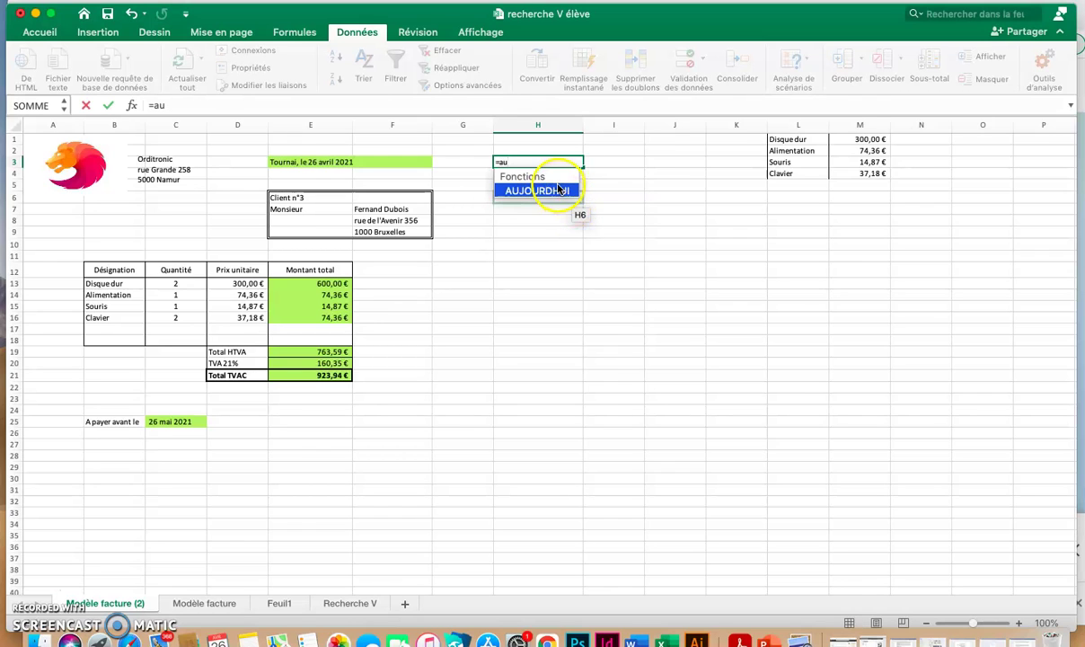
double_click(559, 190)
left_click(554, 188)
key("BackSpace")
key("BackSpace")
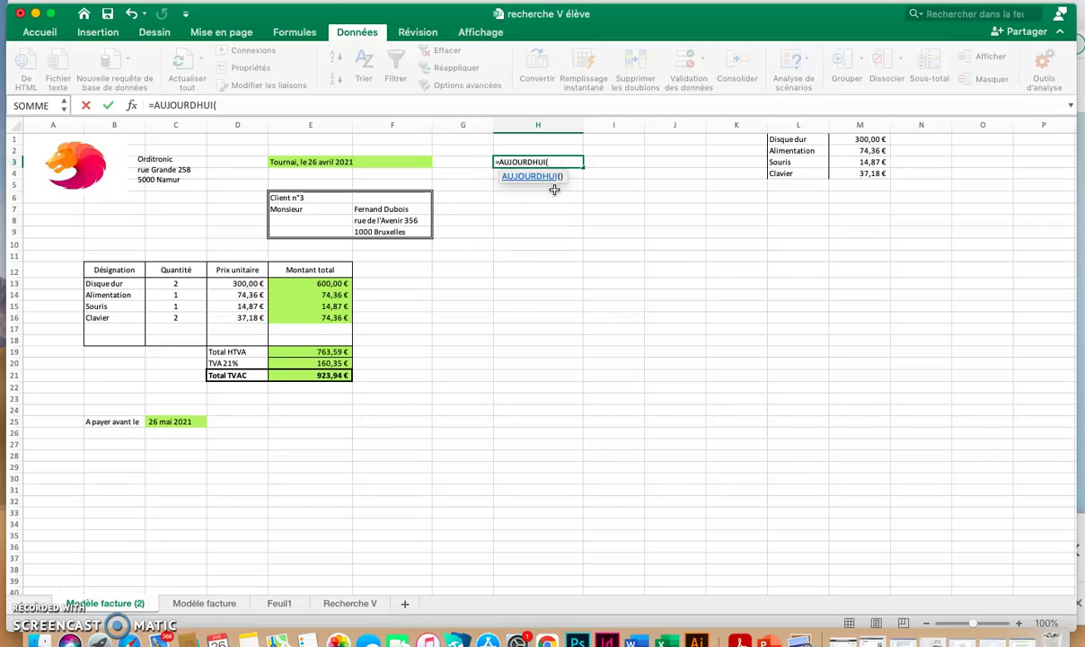
type(")")
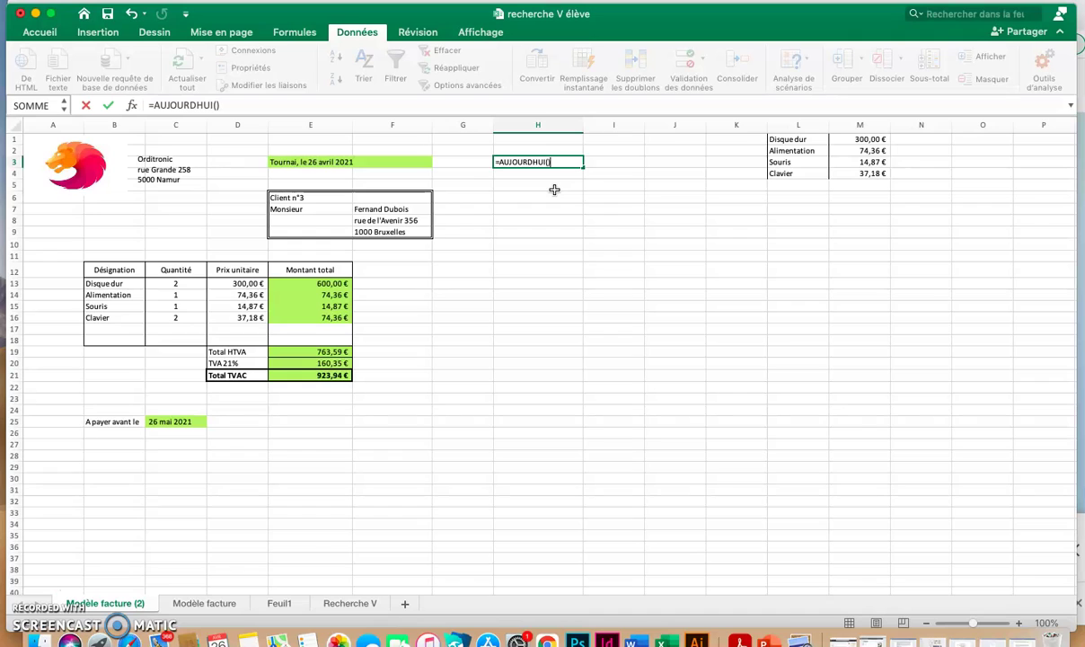
key("Return")
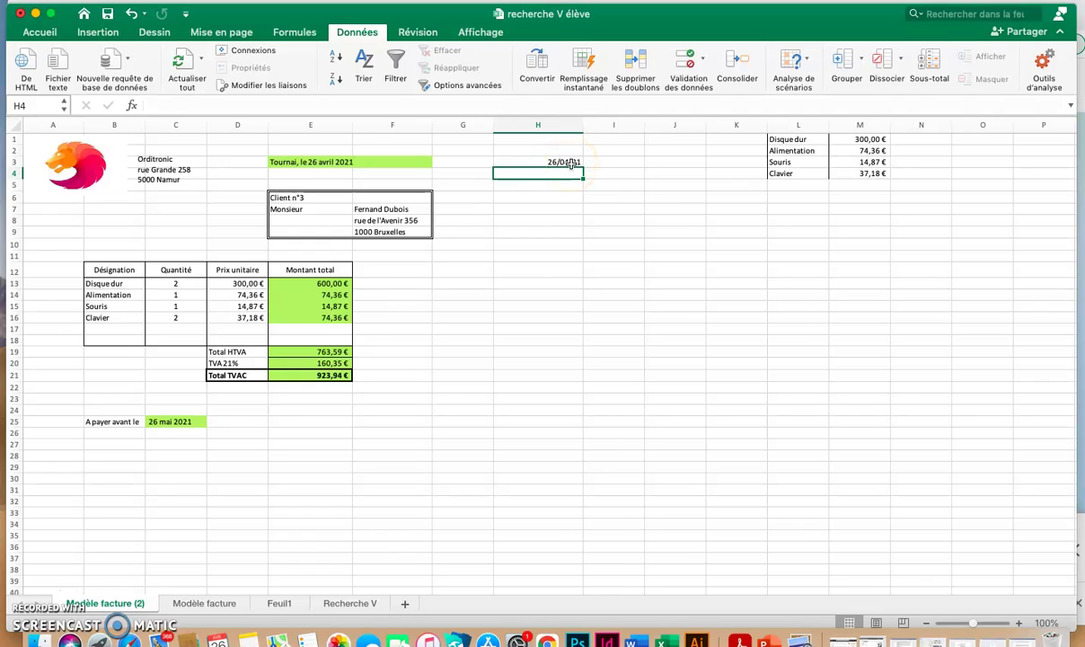
Open the cell format settings for H3 and choose the date type shown as 14 mars 2012
left_click(569, 162)
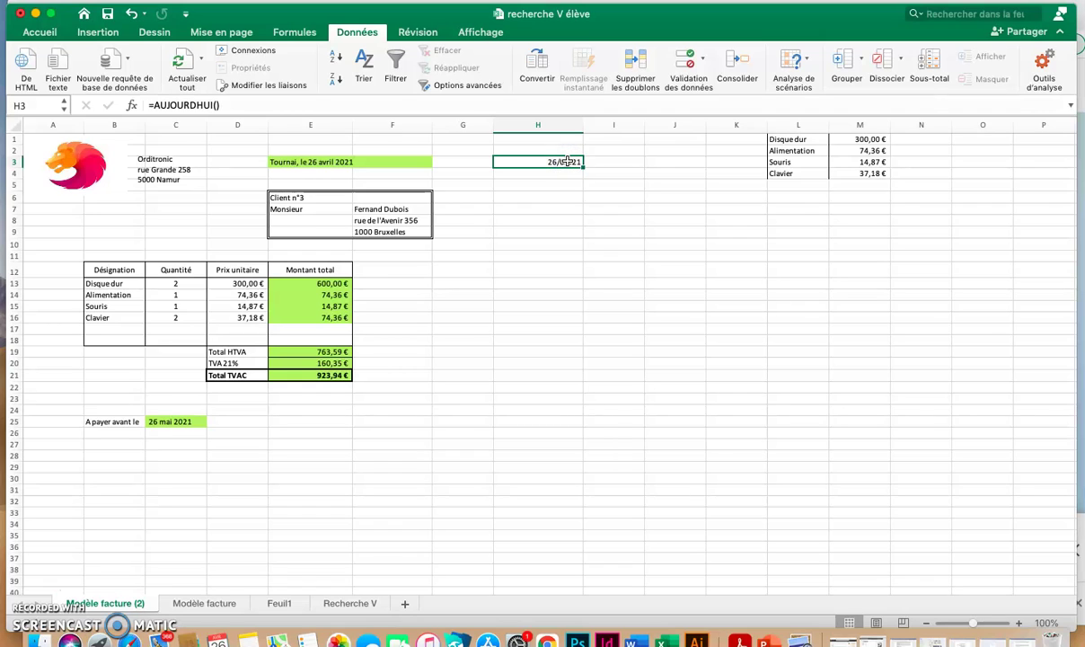
right_click(568, 162)
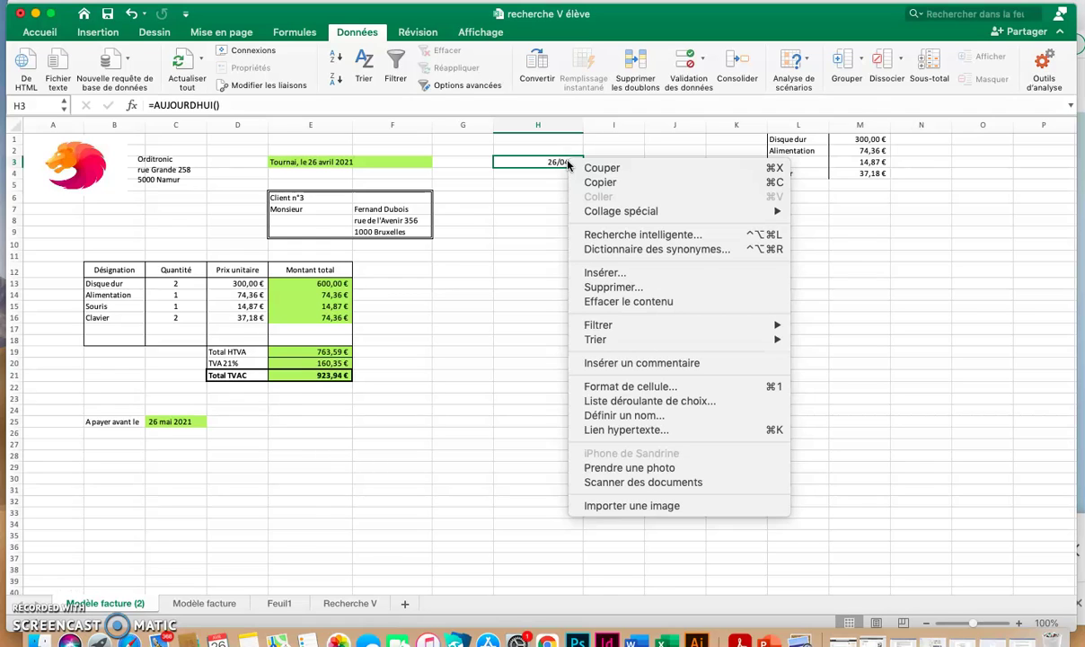
left_click(675, 392)
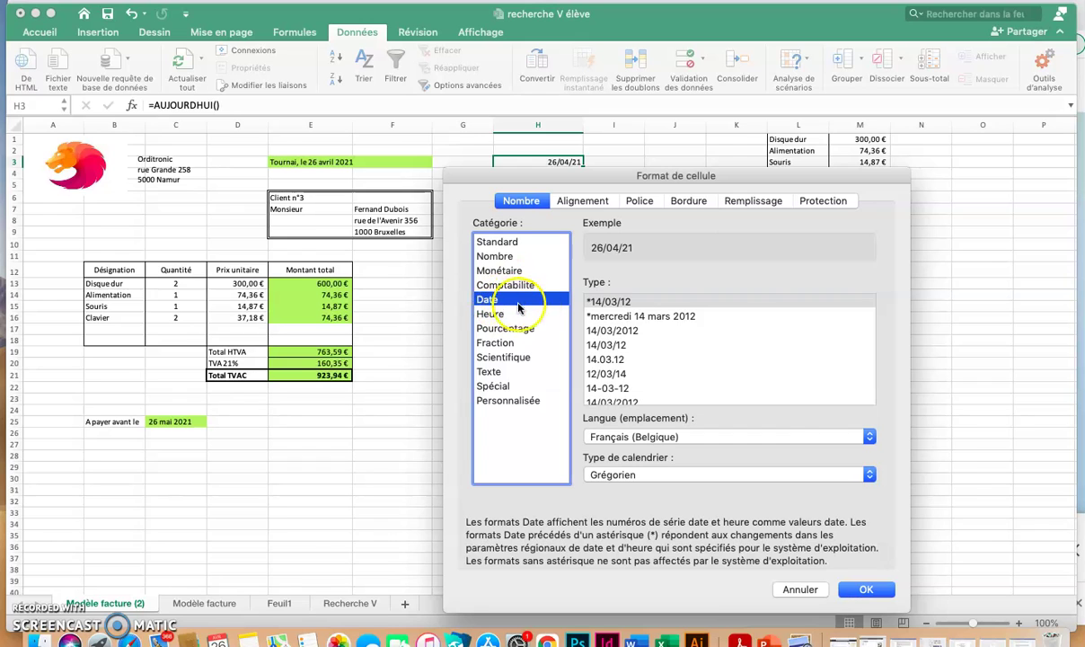
scroll(771, 378, "down", 4)
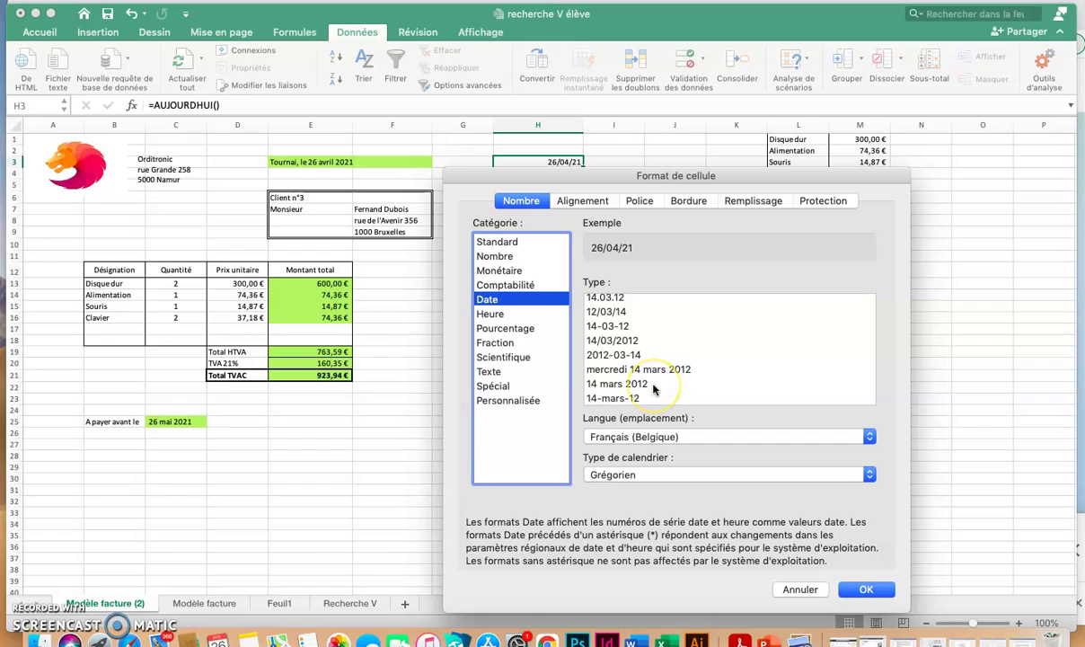
left_click(641, 385)
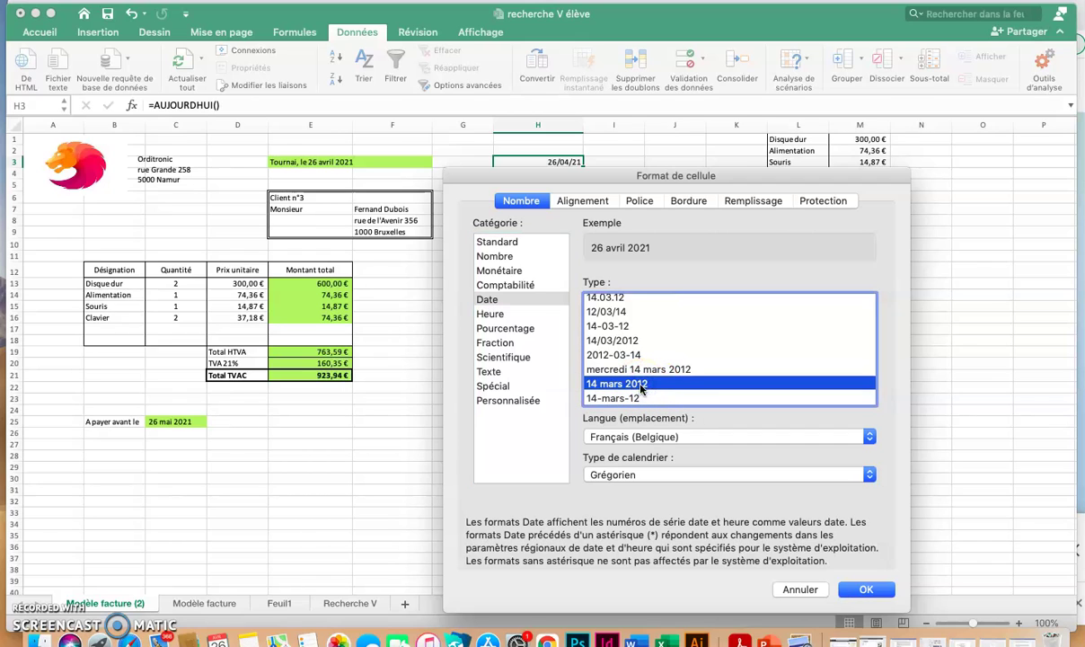
Switch to a custom number format and insert the quoted text "Tournai, le" before the day code j
left_click(509, 401)
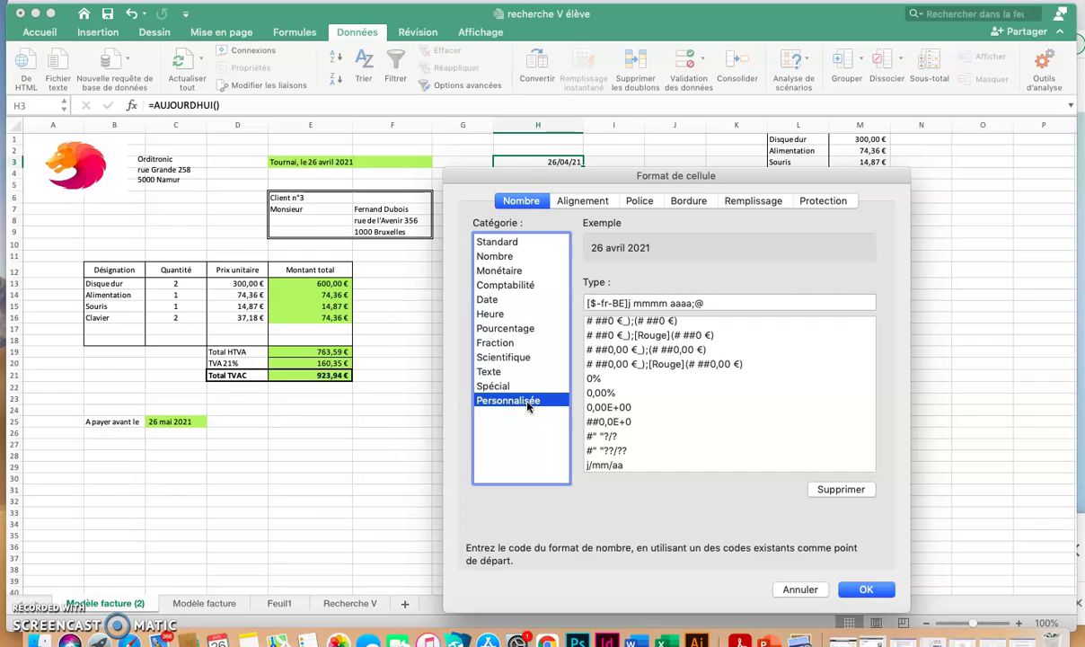
left_click(629, 303)
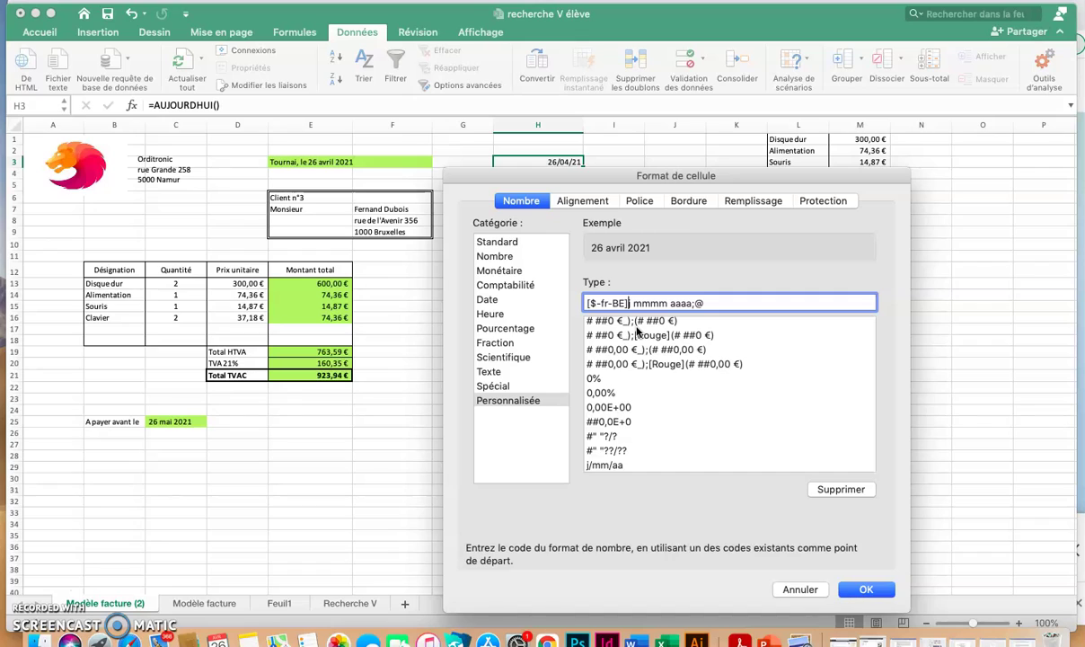
type("\"")
type("Tournai")
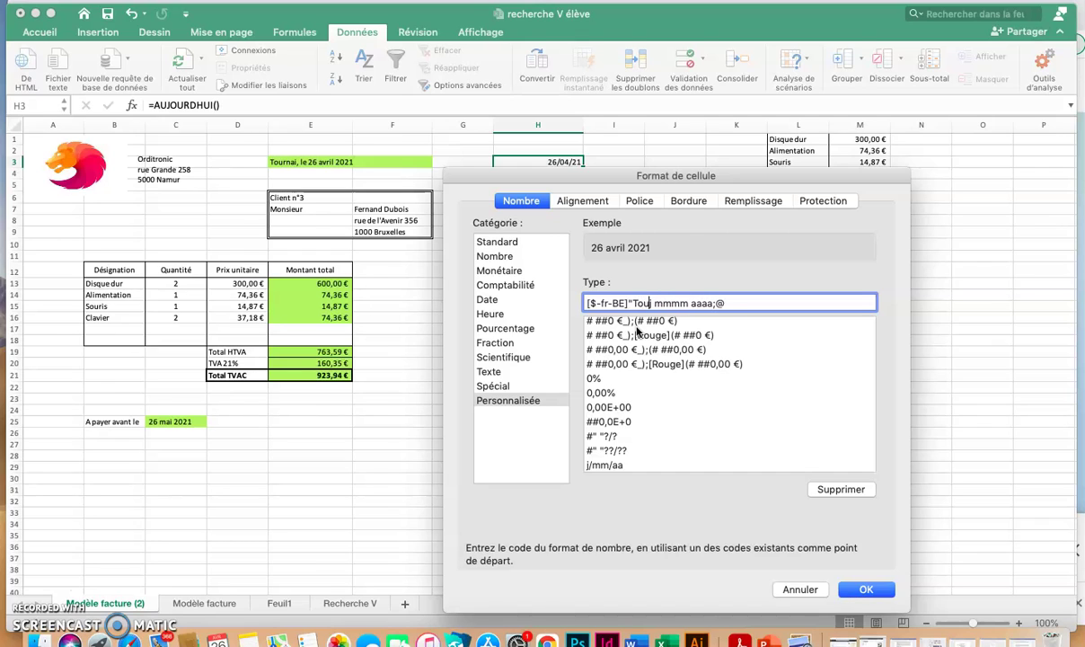
type(", le")
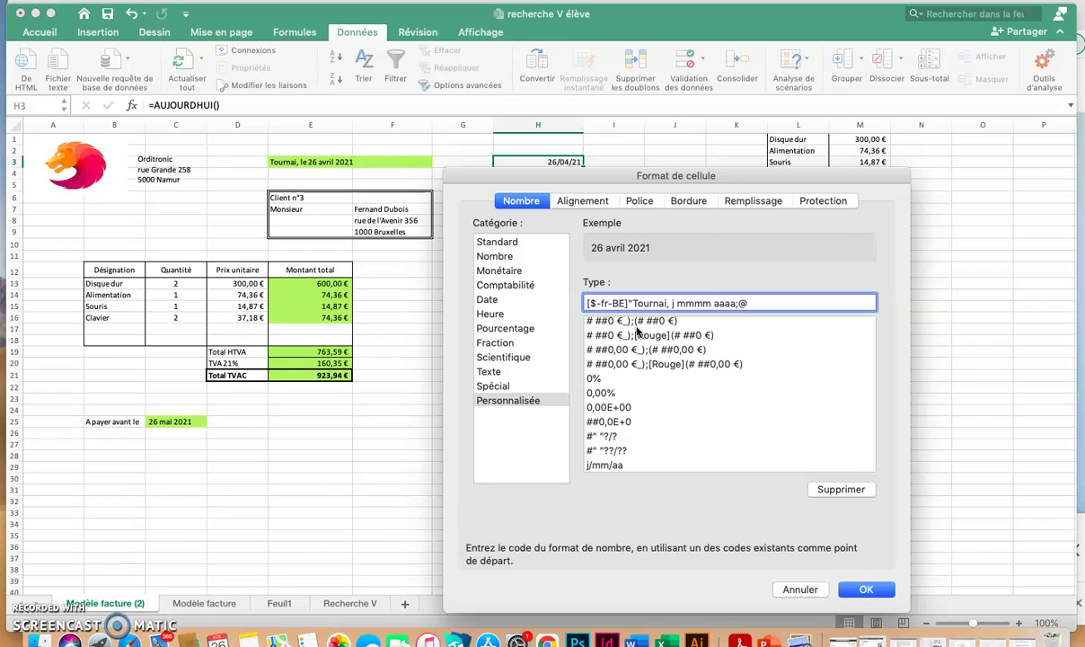
type("\"")
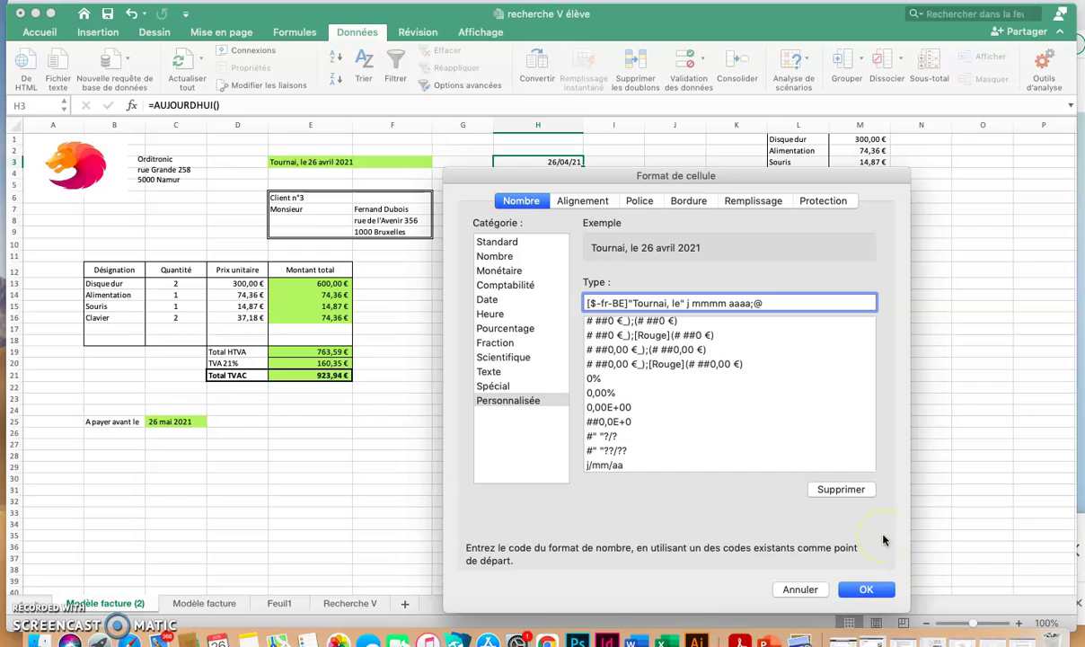
Remove the [$-fr-BE] prefix and the ;@ ending from the custom format, then apply "Tournai, le" j mmmm aaaa to H3
left_click_drag(626, 304, 544, 302)
key("BackSpace")
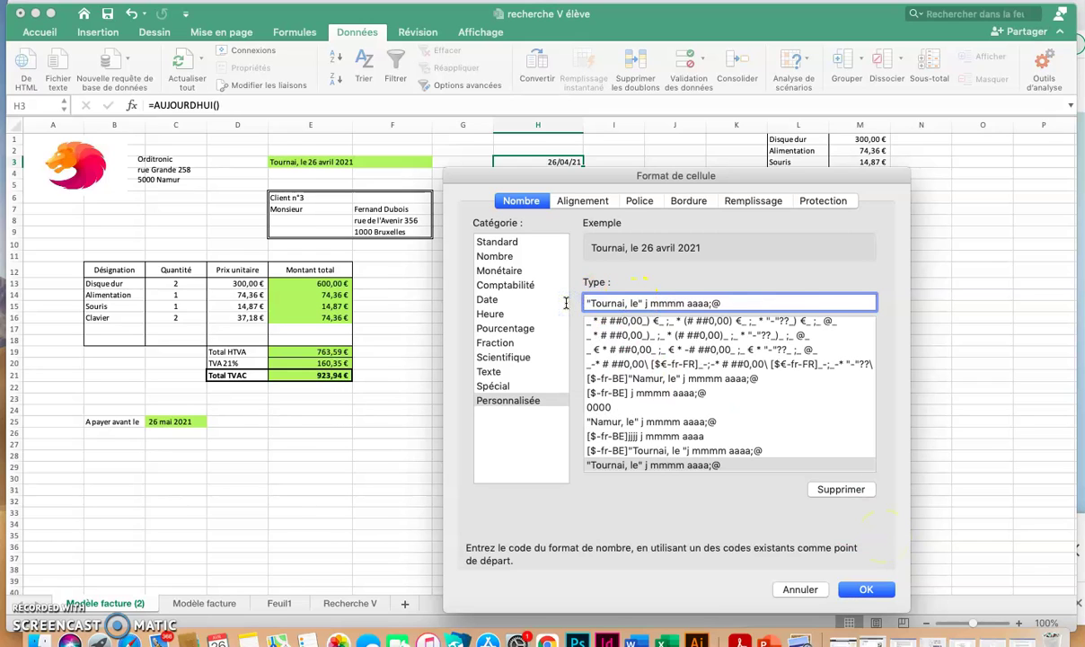
left_click(842, 298)
key("BackSpace")
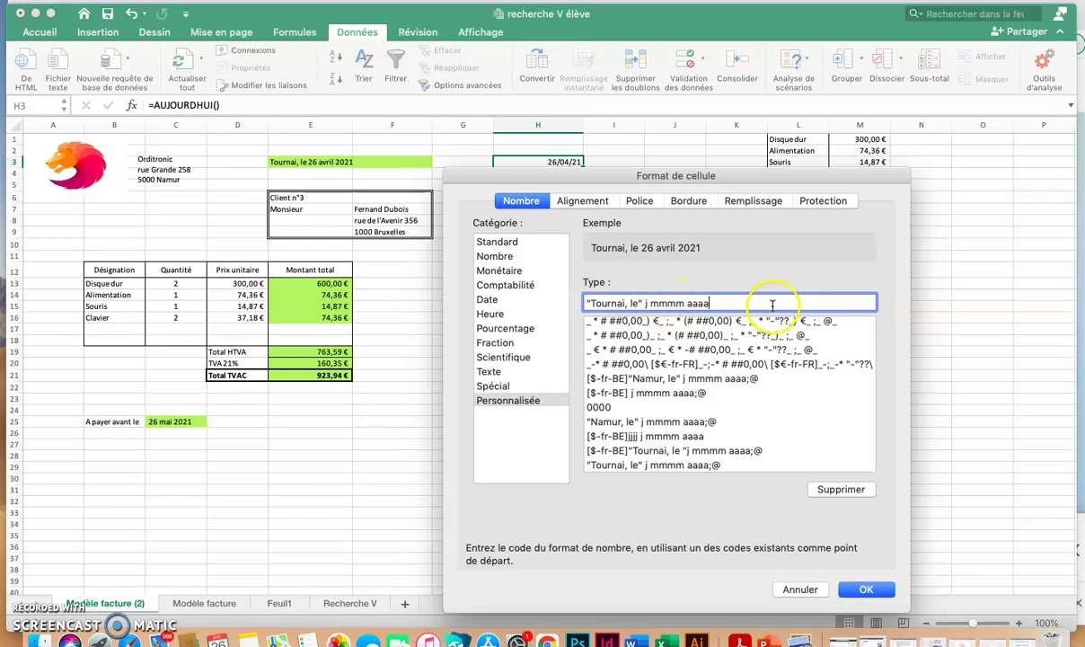
left_click(722, 306)
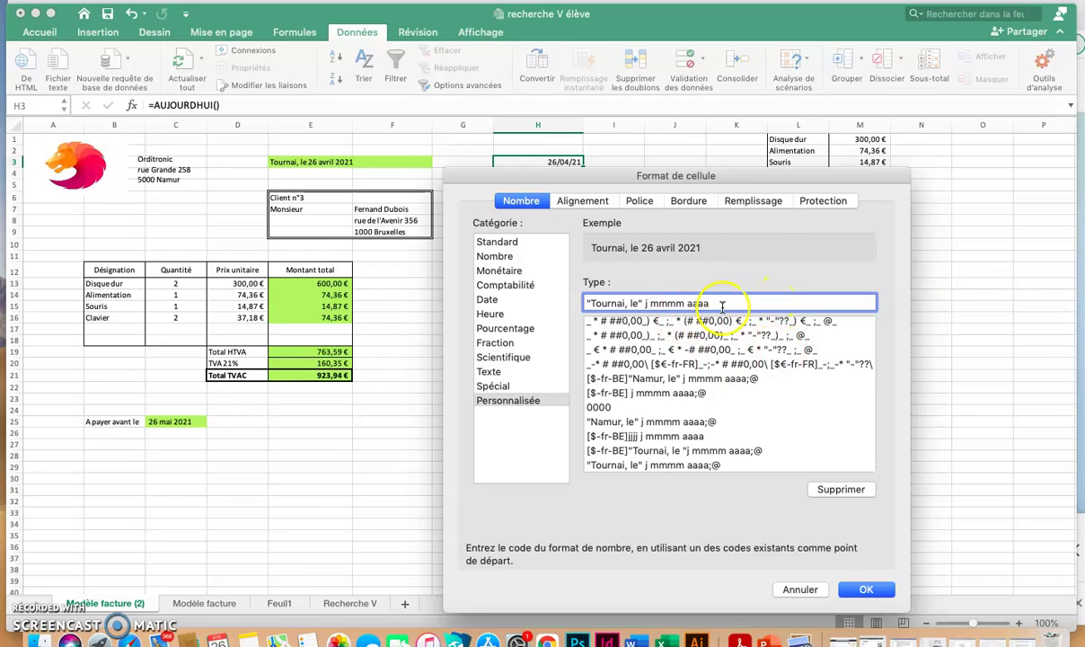
left_click(882, 591)
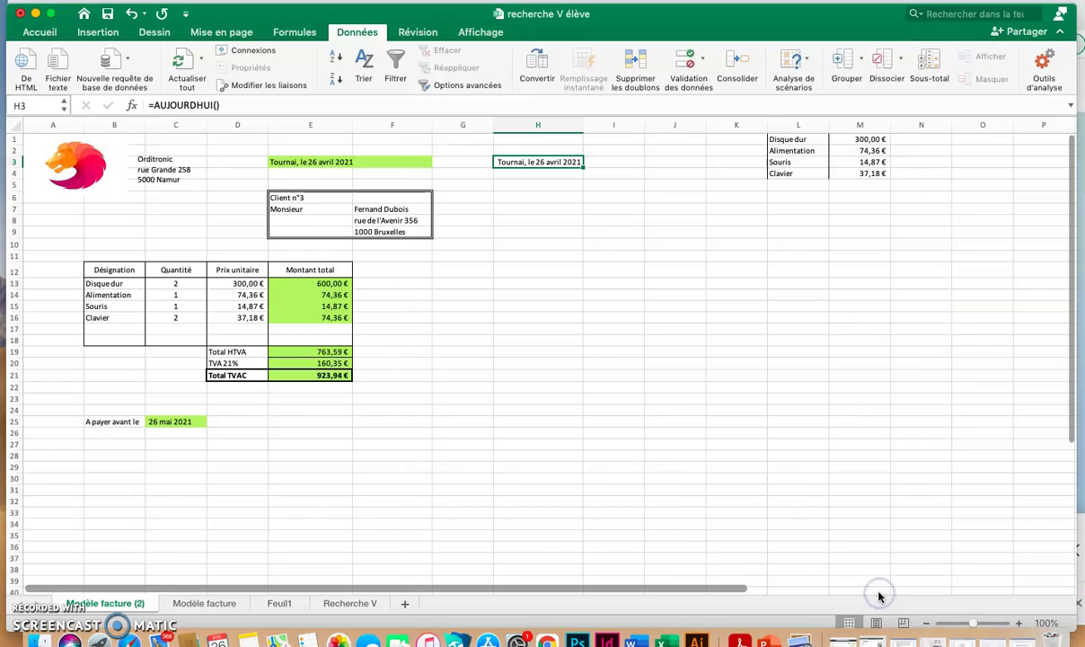
left_click(568, 161)
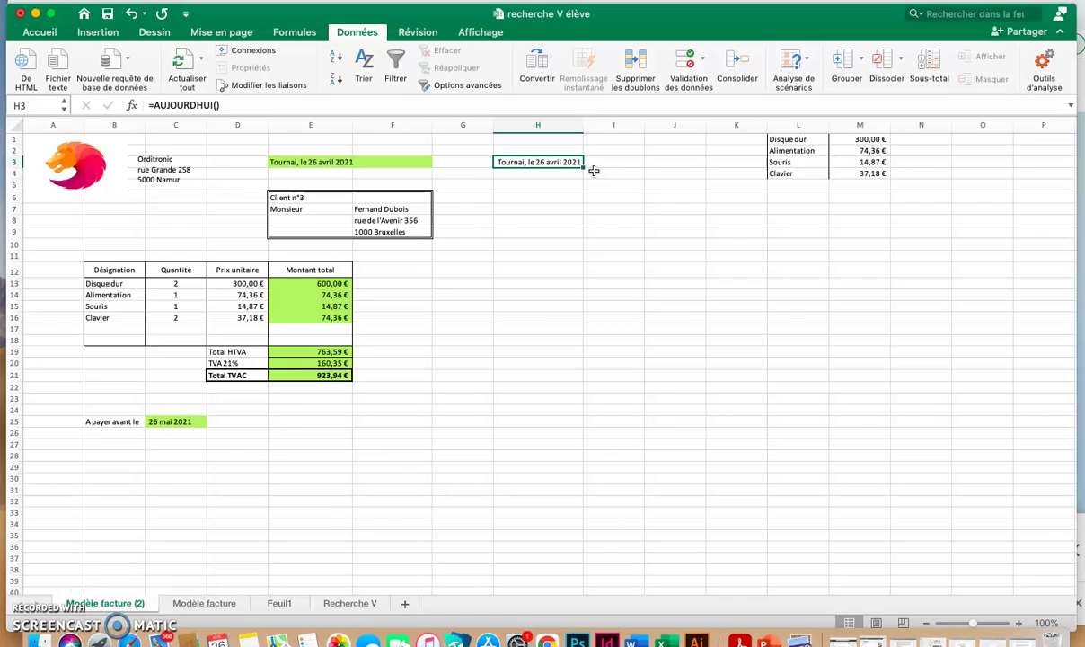
Insert a text box below the date in H3 with the text "bonjour bonjour", then delete it
left_click(179, 181)
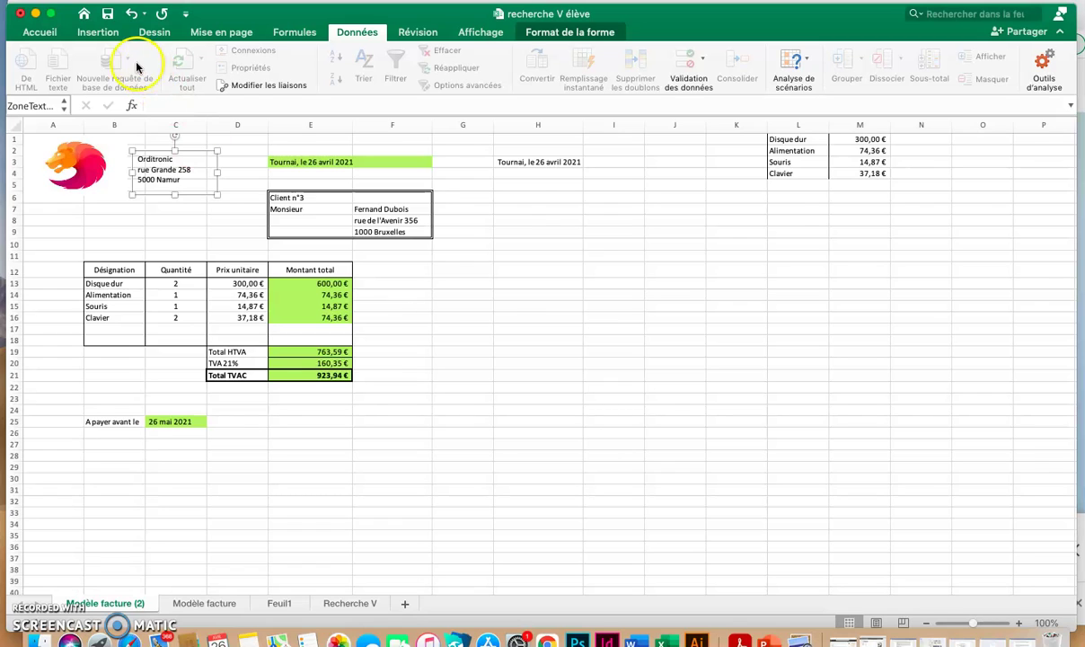
left_click(98, 32)
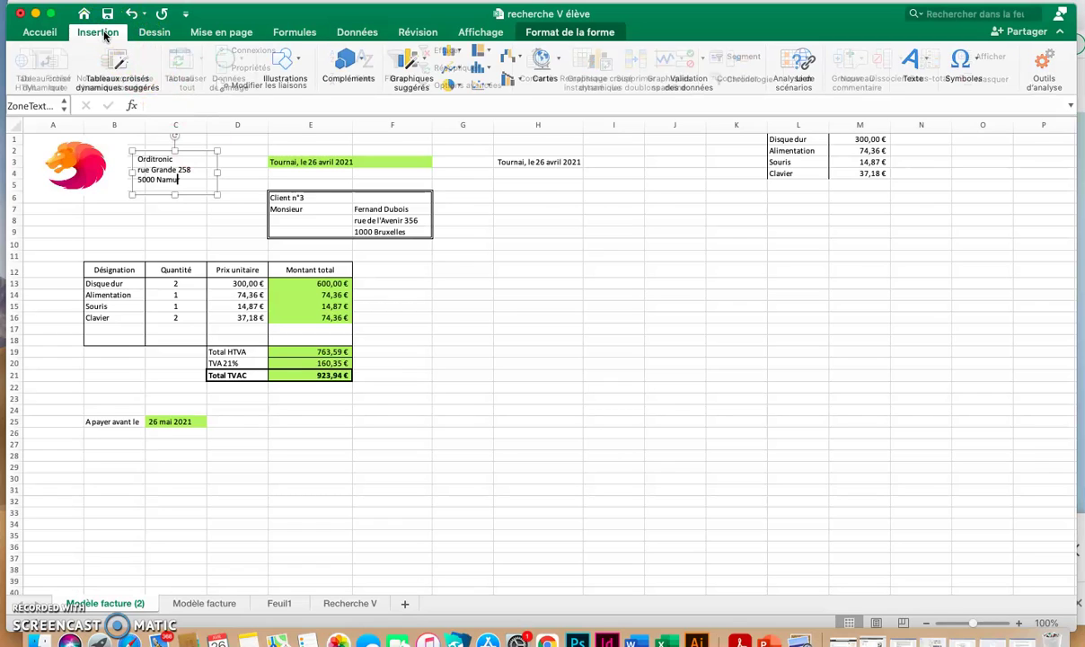
left_click(925, 61)
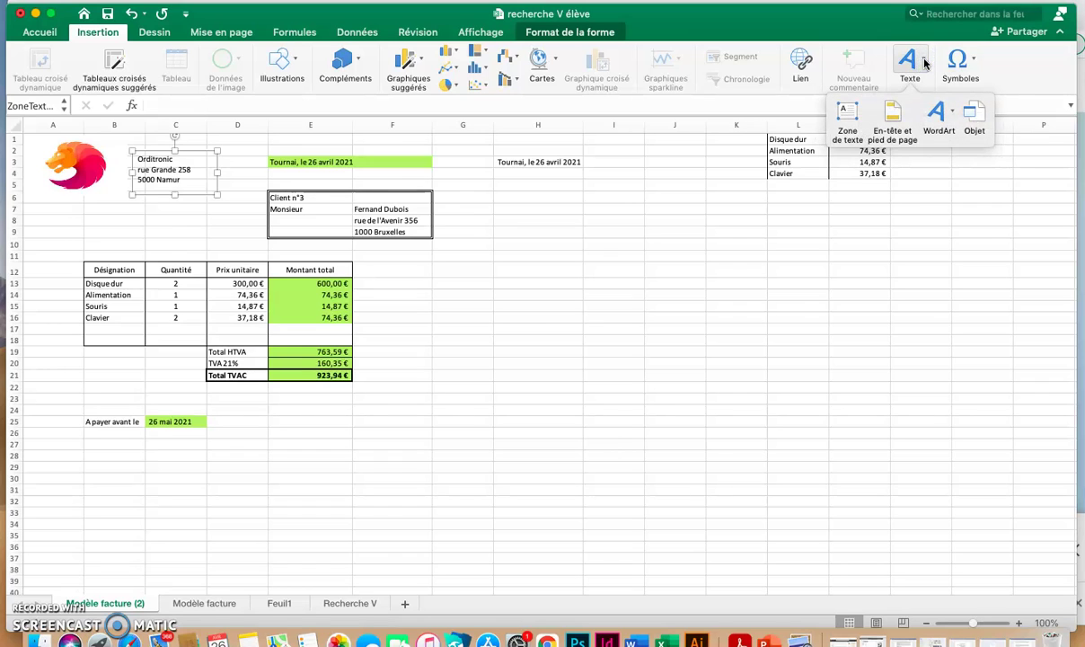
left_click(843, 123)
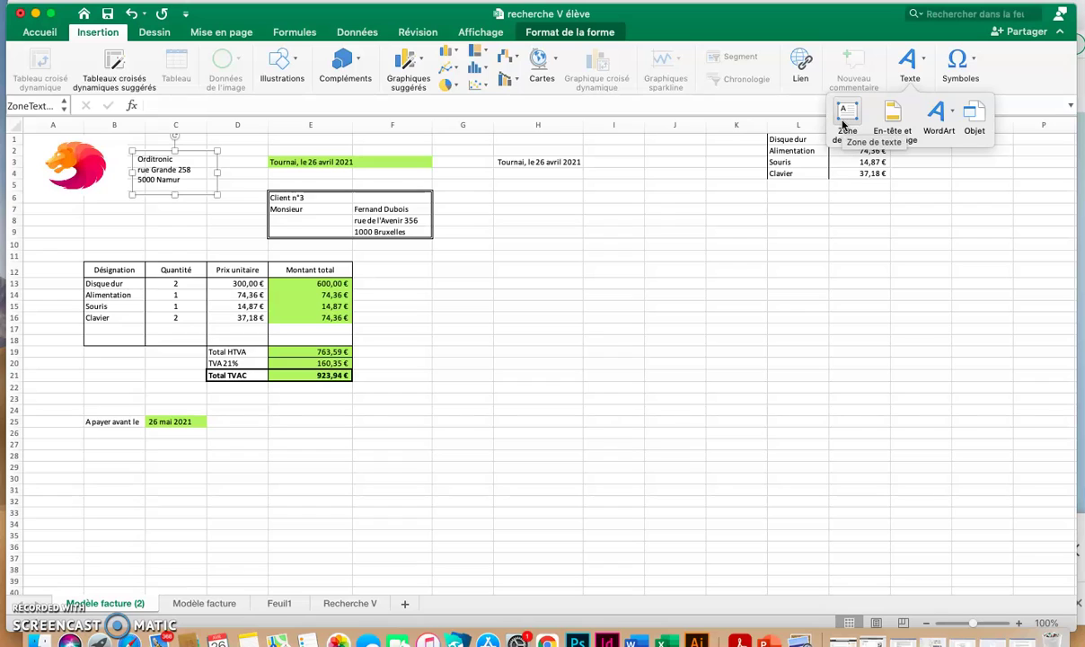
left_click_drag(547, 236, 827, 336)
left_click_drag(647, 236, 586, 214)
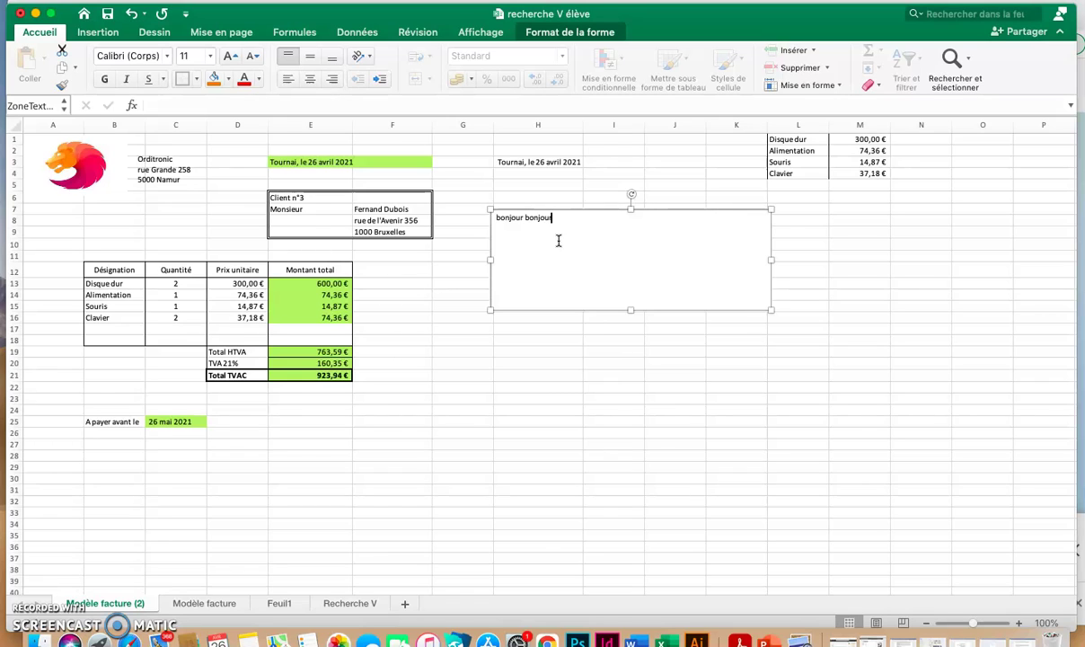
left_click(649, 211)
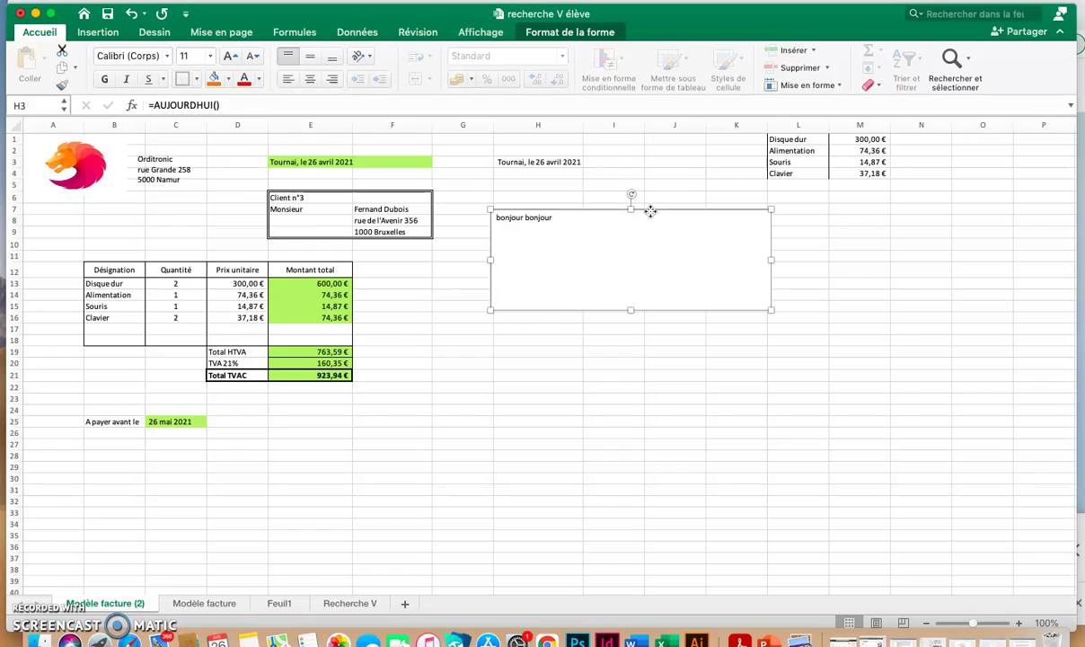
key("Delete")
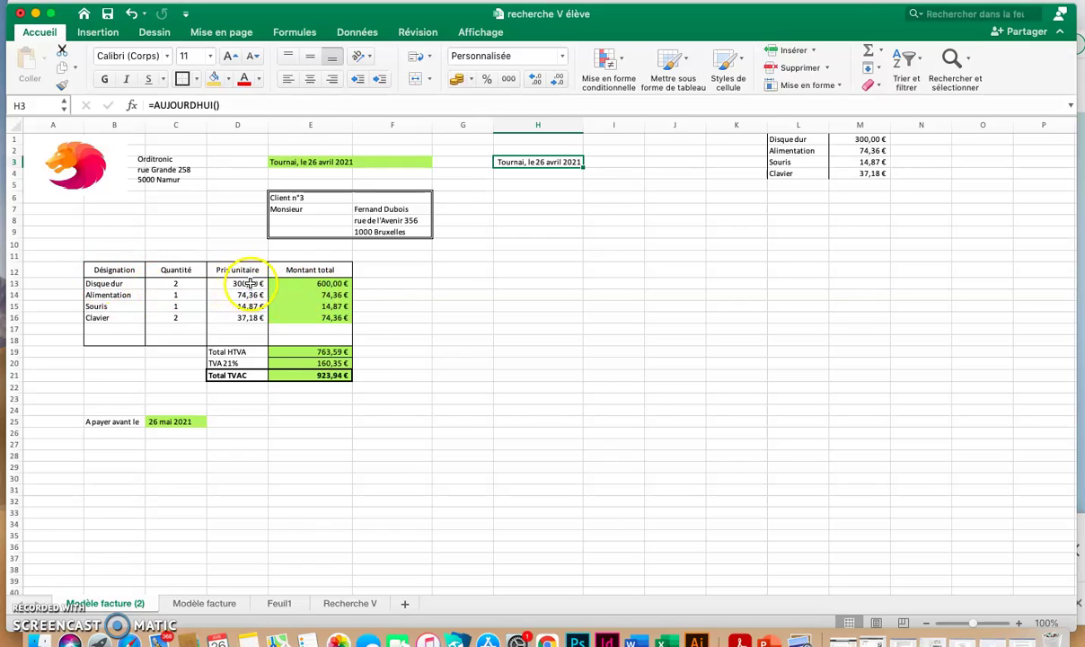
Examine the drop-down lists of the Désignation cells B13 to B16 in the invoice table
left_click(121, 284)
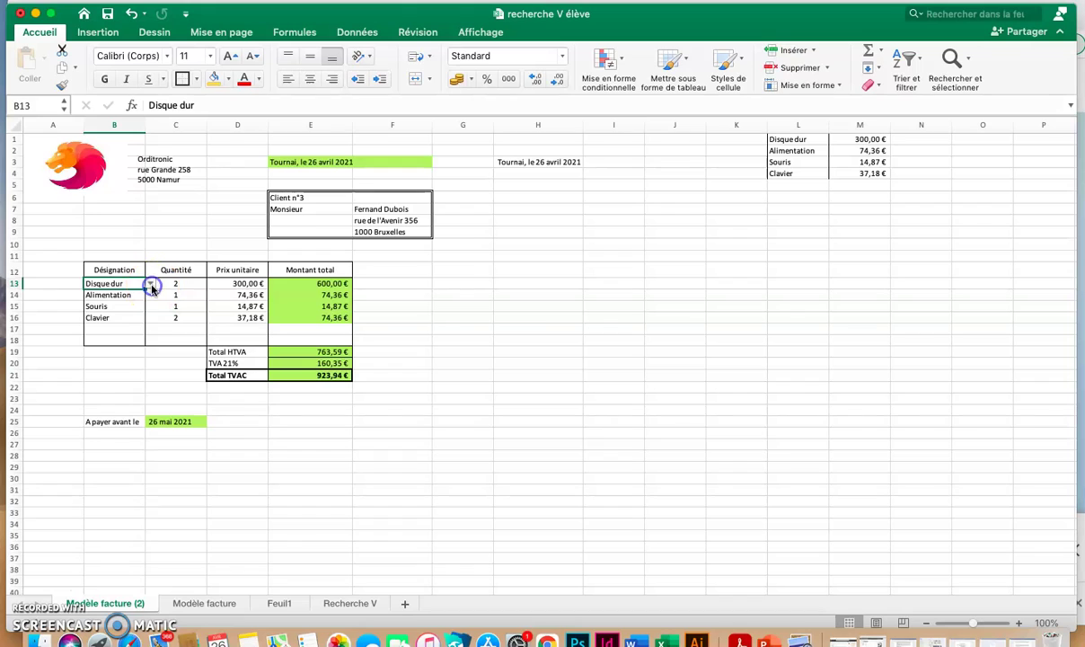
left_click(126, 295)
left_click(126, 306)
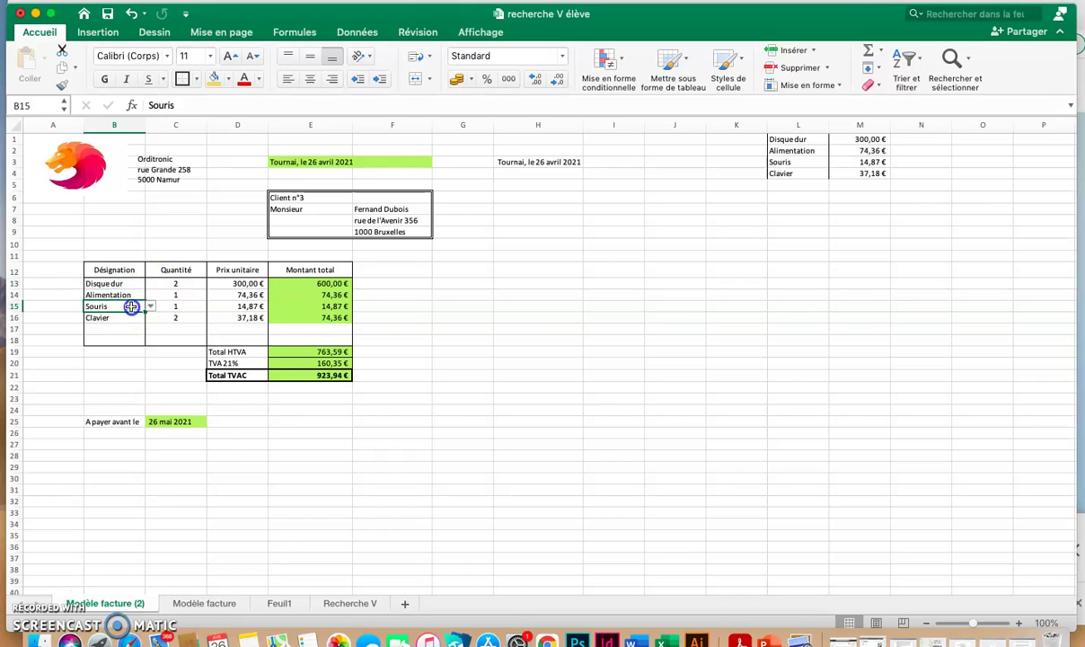
left_click(127, 319)
left_click(143, 284)
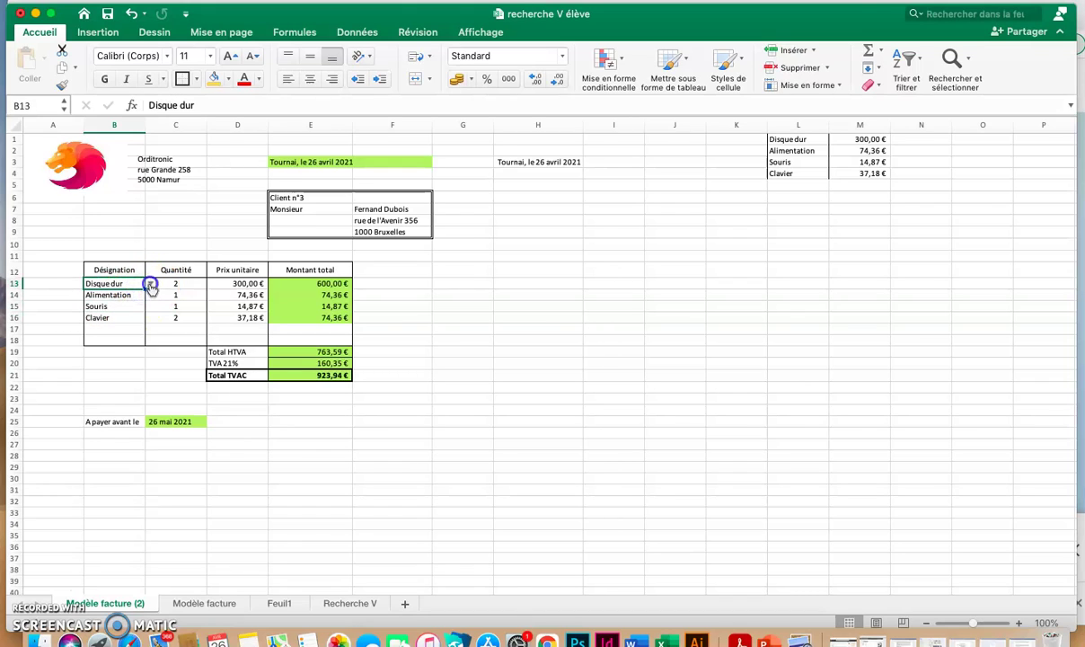
left_click(150, 285)
left_click(110, 293)
left_click(154, 296)
left_click(114, 283)
left_click(192, 221)
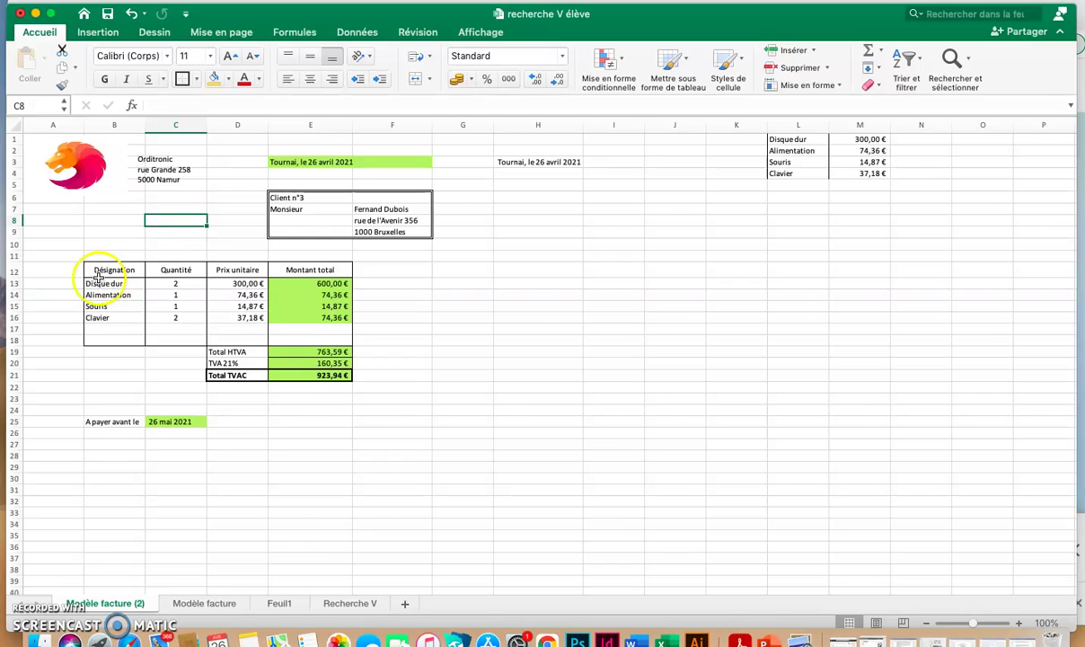
Change the source of the data validation list in B13 to =articles
left_click(108, 284)
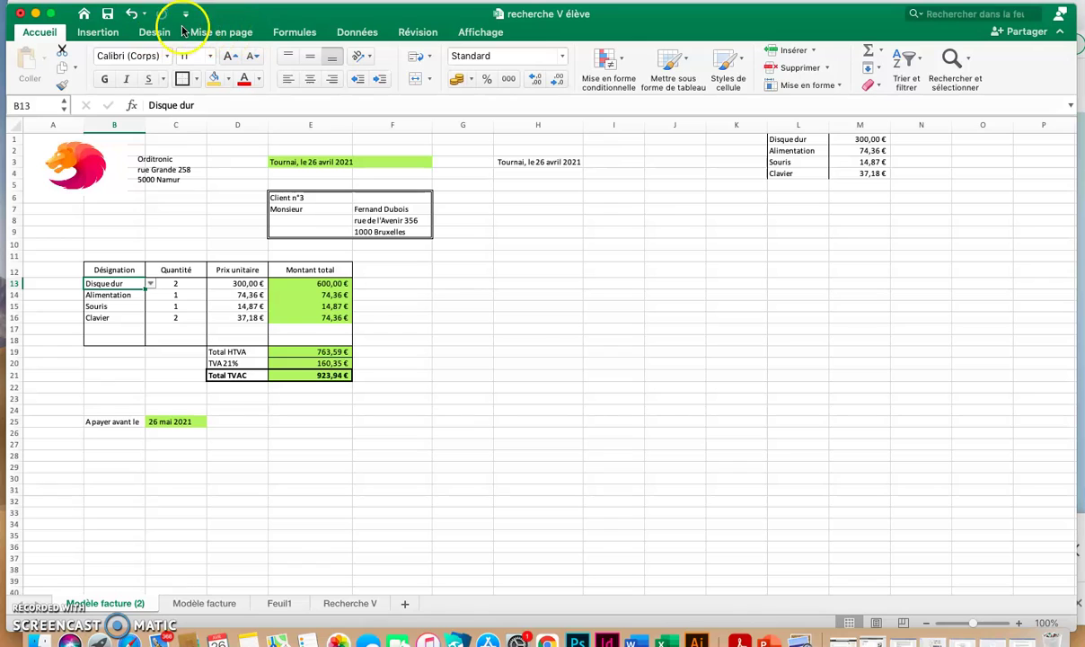
left_click(357, 33)
left_click(685, 70)
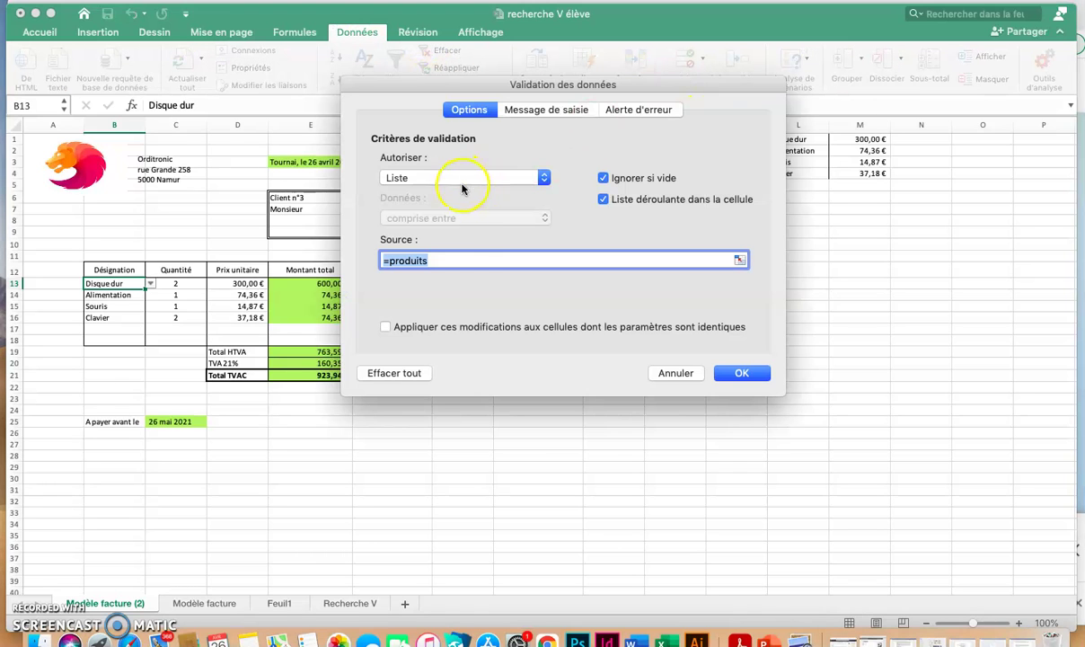
left_click(434, 260)
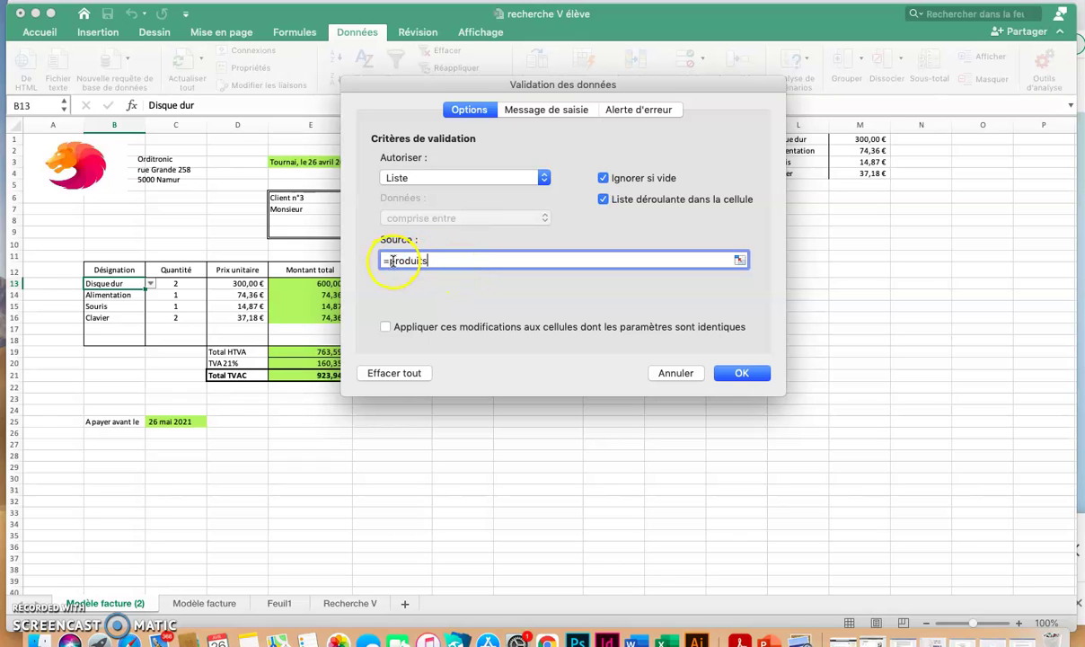
left_click_drag(393, 261, 494, 266)
key("BackSpace")
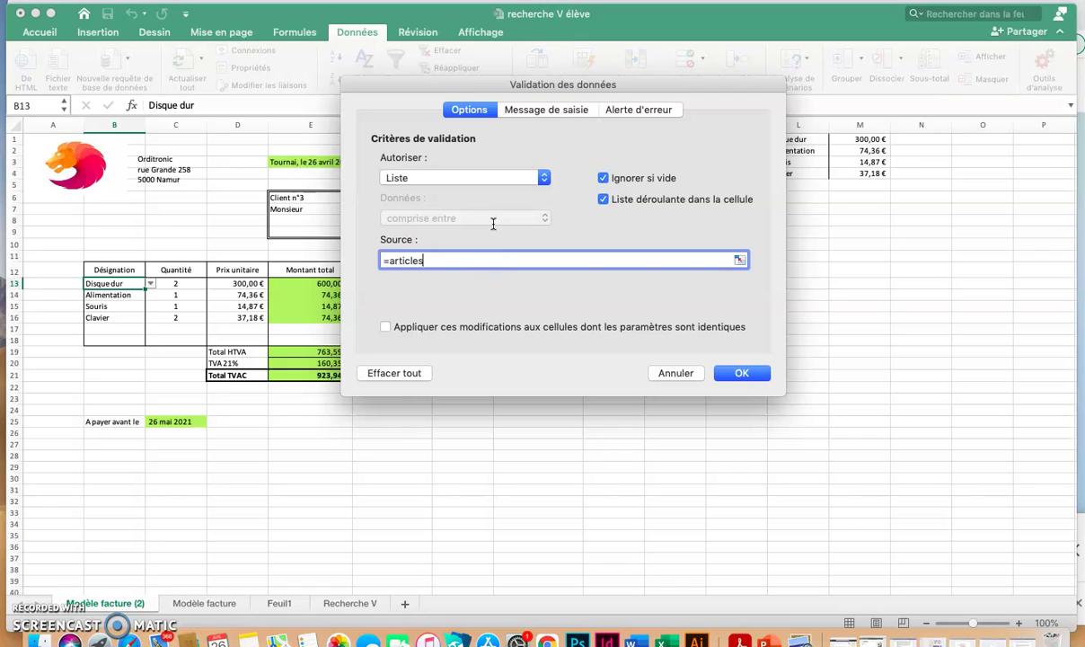
left_click(743, 372)
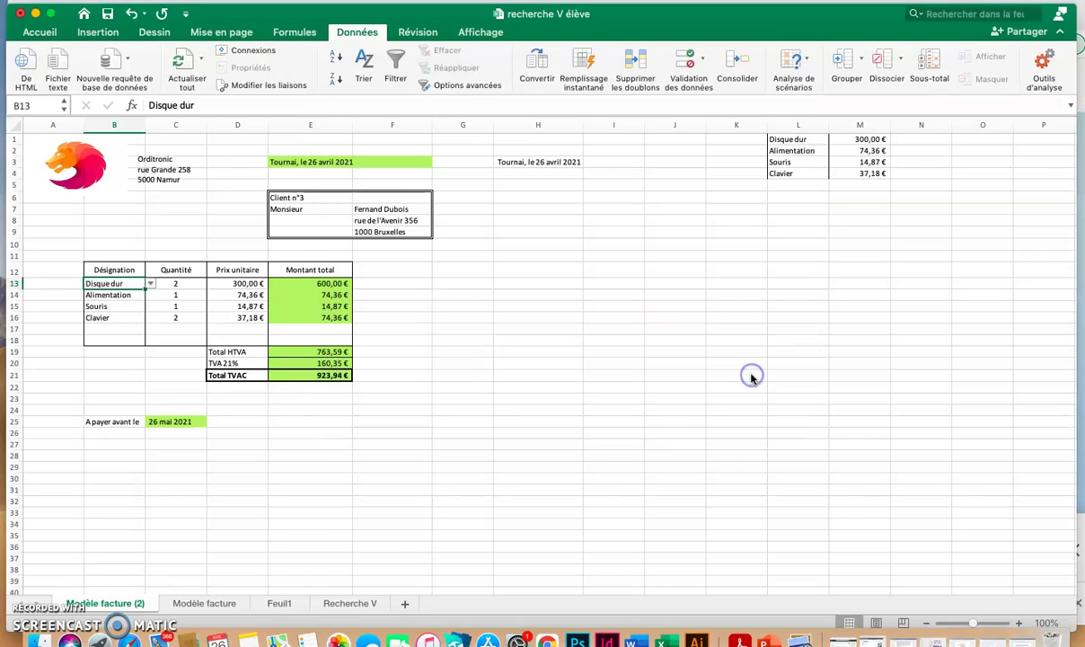
Fill the Disque dur entry and its drop-down list from B13 down to B18
left_click(126, 321)
left_click(122, 283)
left_click(133, 285)
left_click_drag(144, 288, 132, 340)
Clear the product in B13 and fill the empty drop-down cell down to B18
left_click(127, 282)
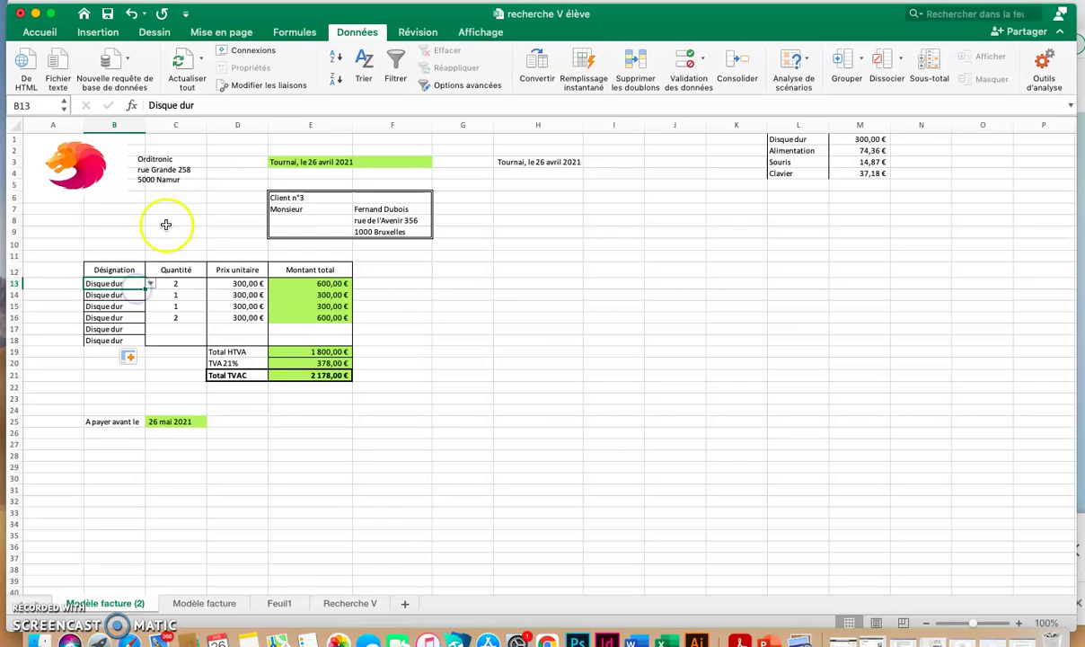
left_click(204, 106)
left_click_drag(204, 106, 135, 106)
key("BackSpace")
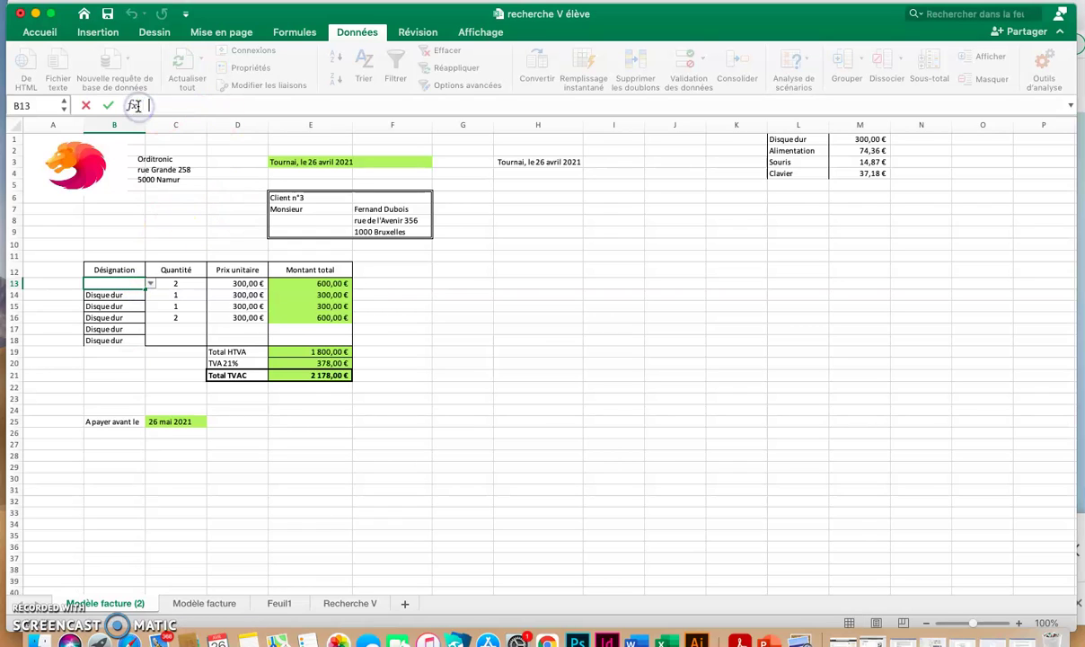
left_click(149, 284)
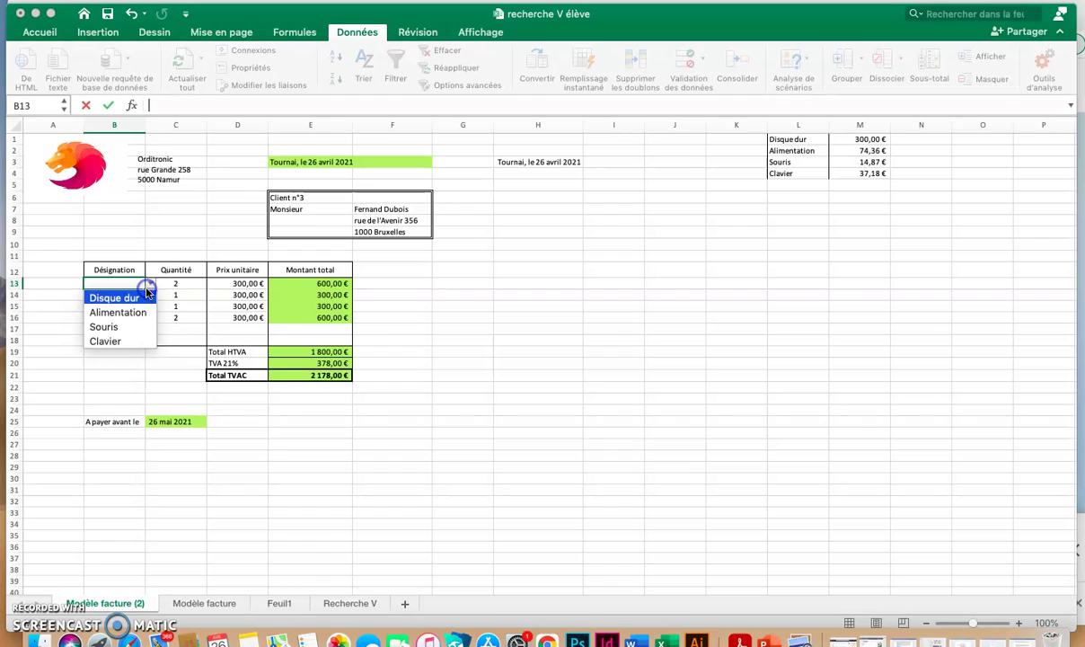
left_click(10, 306)
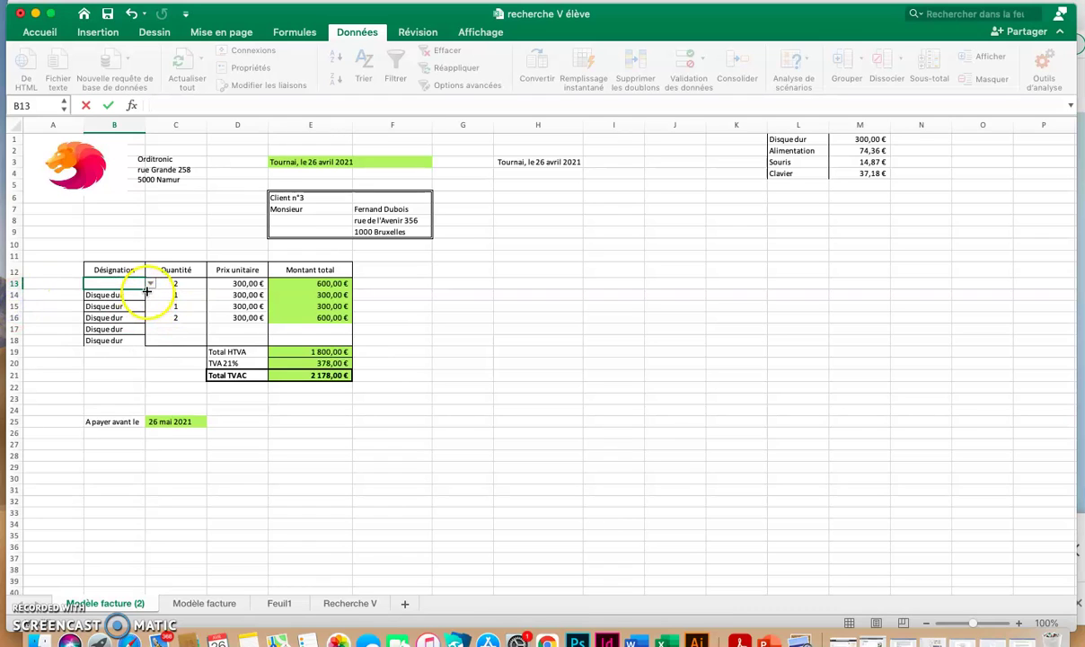
left_click(147, 290)
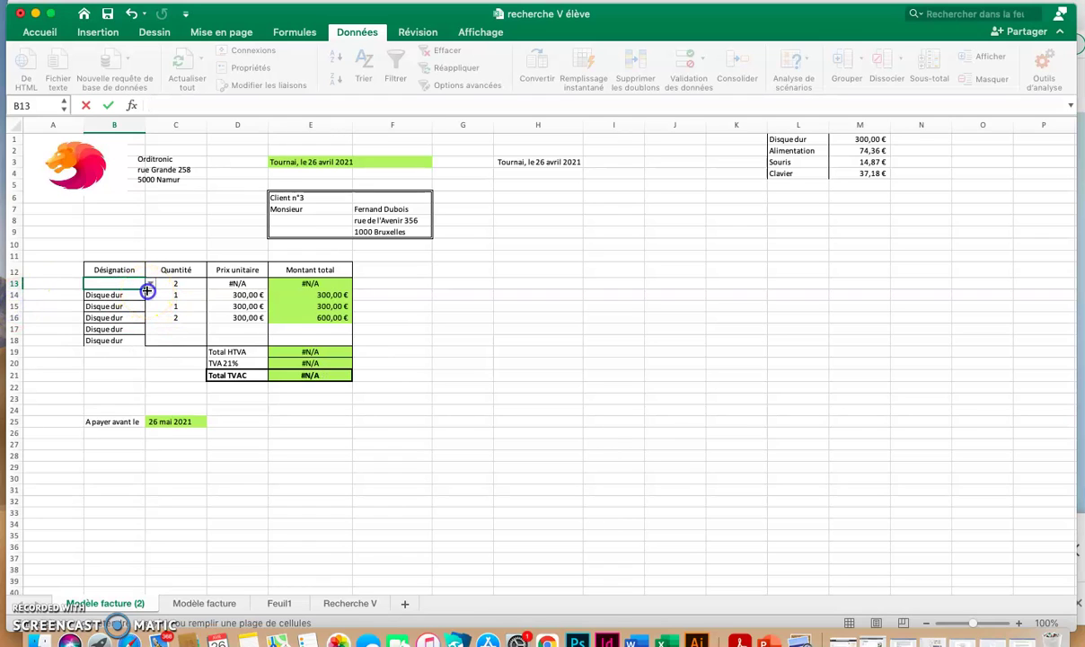
left_click_drag(147, 290, 142, 345)
left_click(528, 435)
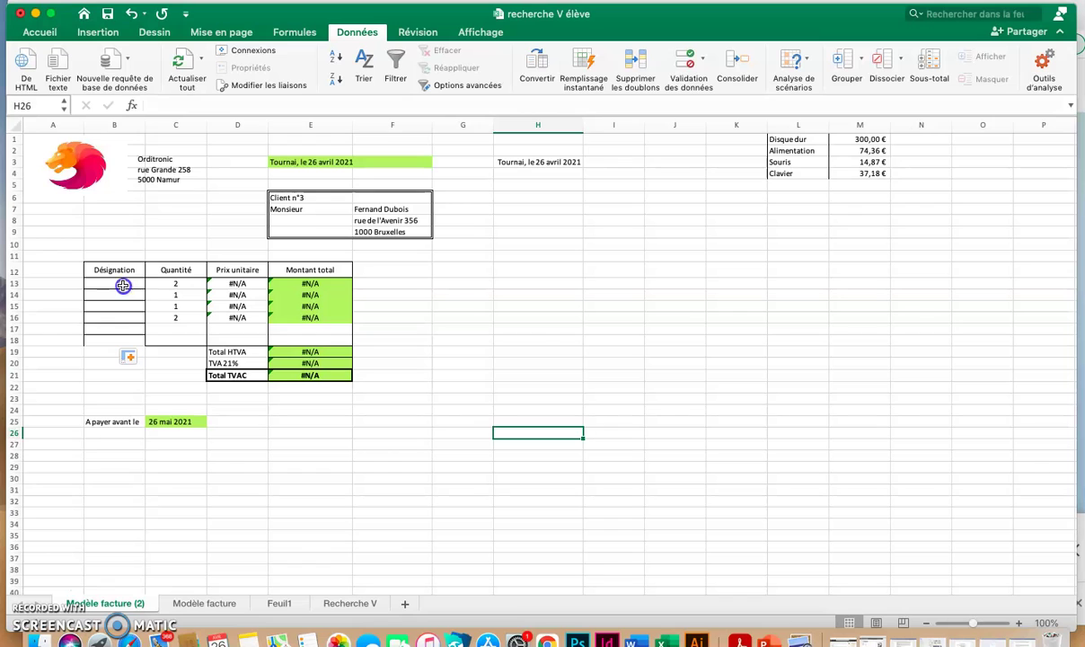
Remove all borders from the Désignation cells B13:B18 and apply a single outside border around the range
left_click_drag(123, 285, 122, 341)
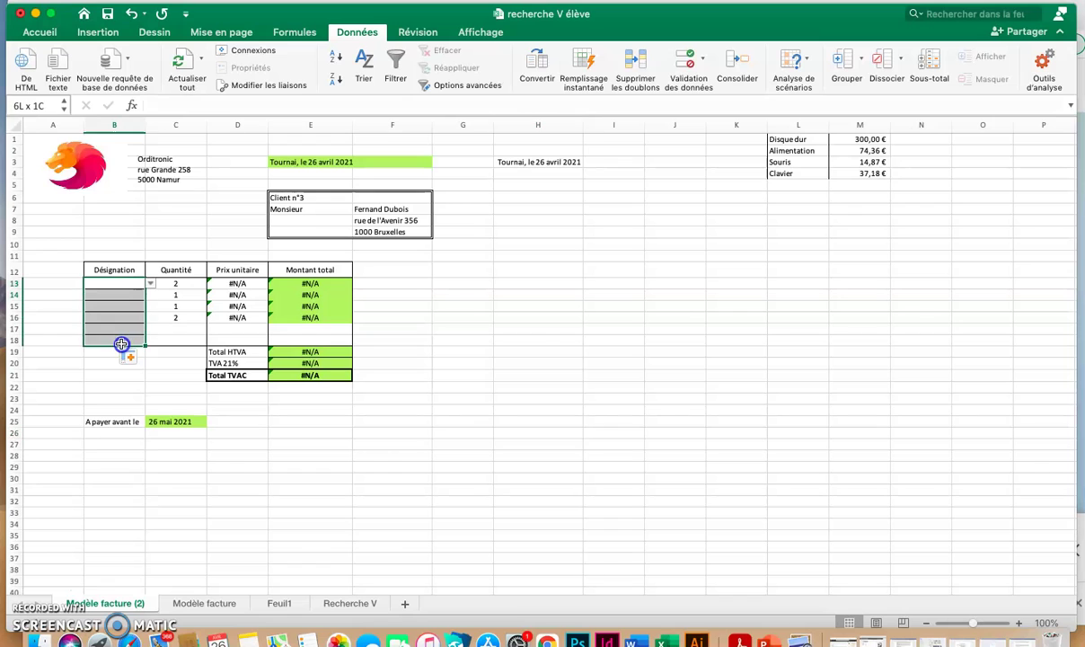
left_click(30, 34)
left_click(197, 79)
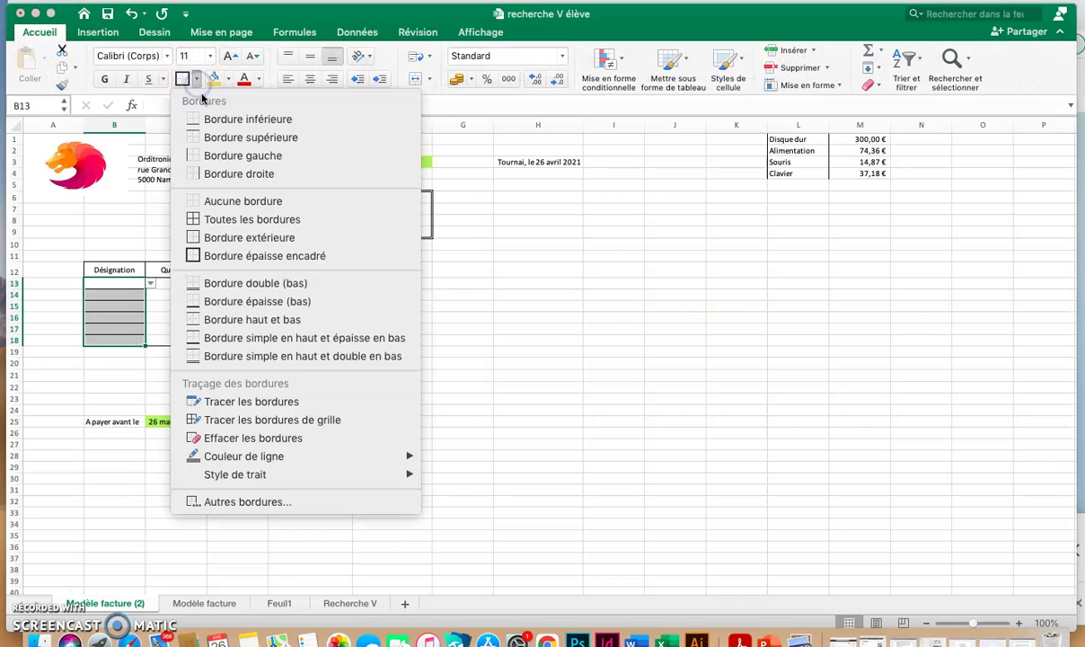
left_click(251, 201)
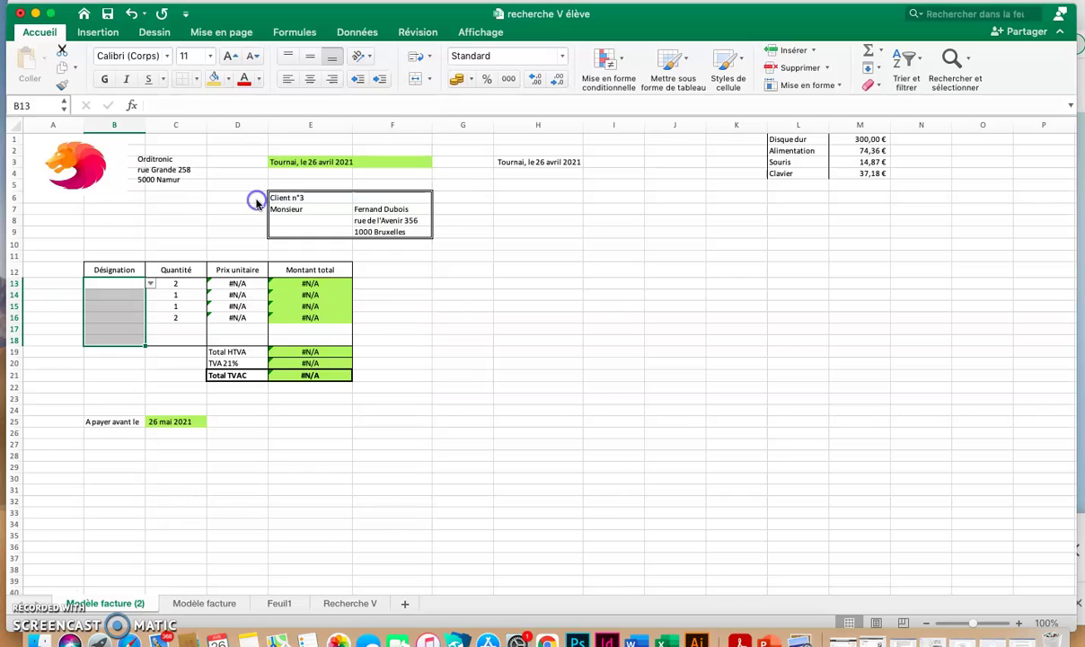
left_click(196, 79)
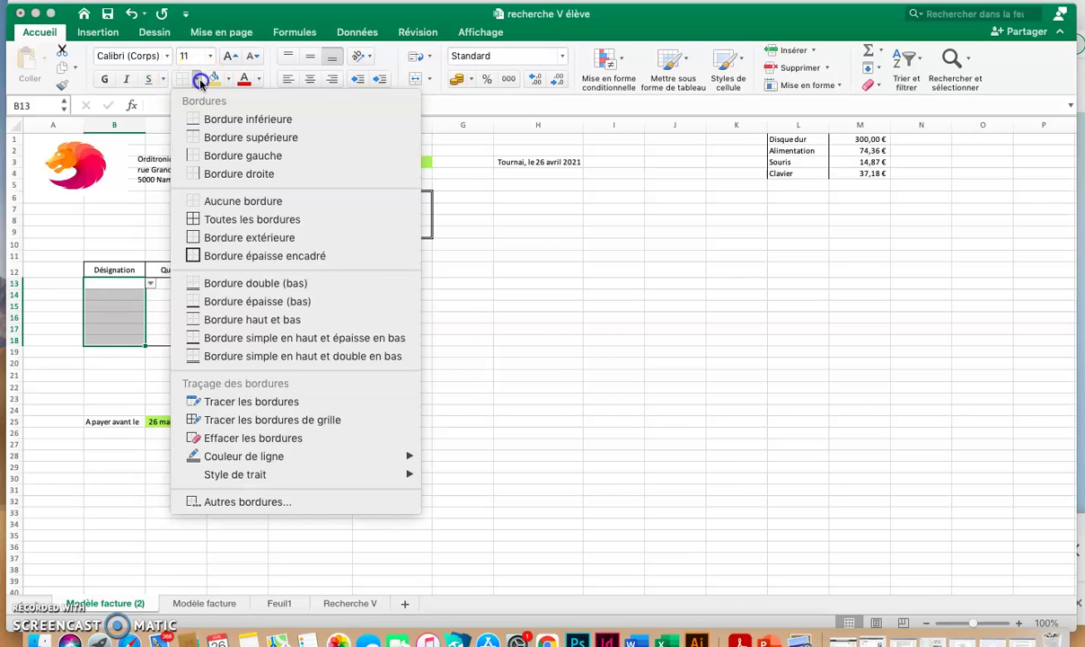
left_click(244, 238)
left_click(161, 363)
Choose Alimentation from the drop-down lists in B13 and B14
left_click(138, 284)
left_click(150, 283)
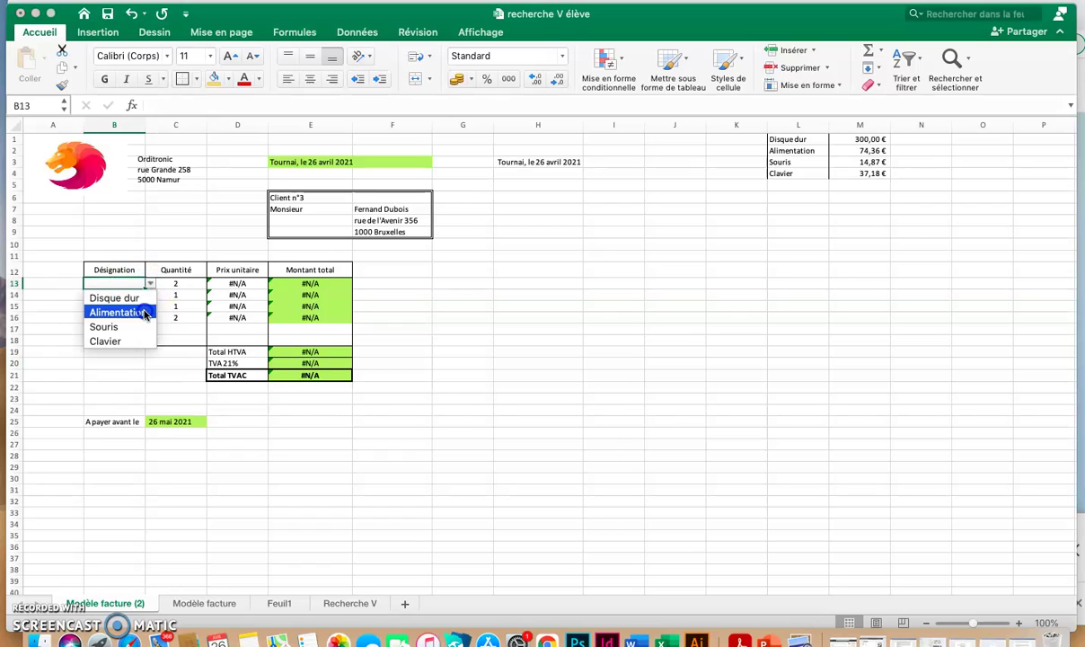
left_click(144, 314)
left_click(137, 294)
left_click(150, 294)
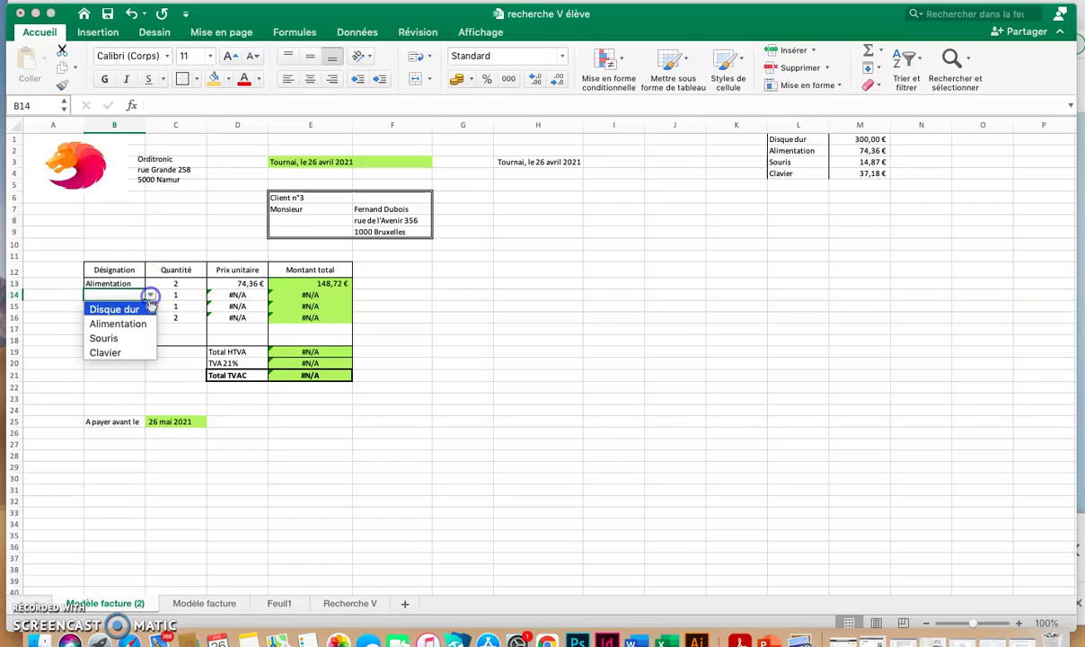
left_click(135, 324)
Choose Souris in B15 and Clavier in B16 from their drop-down lists
left_click(139, 307)
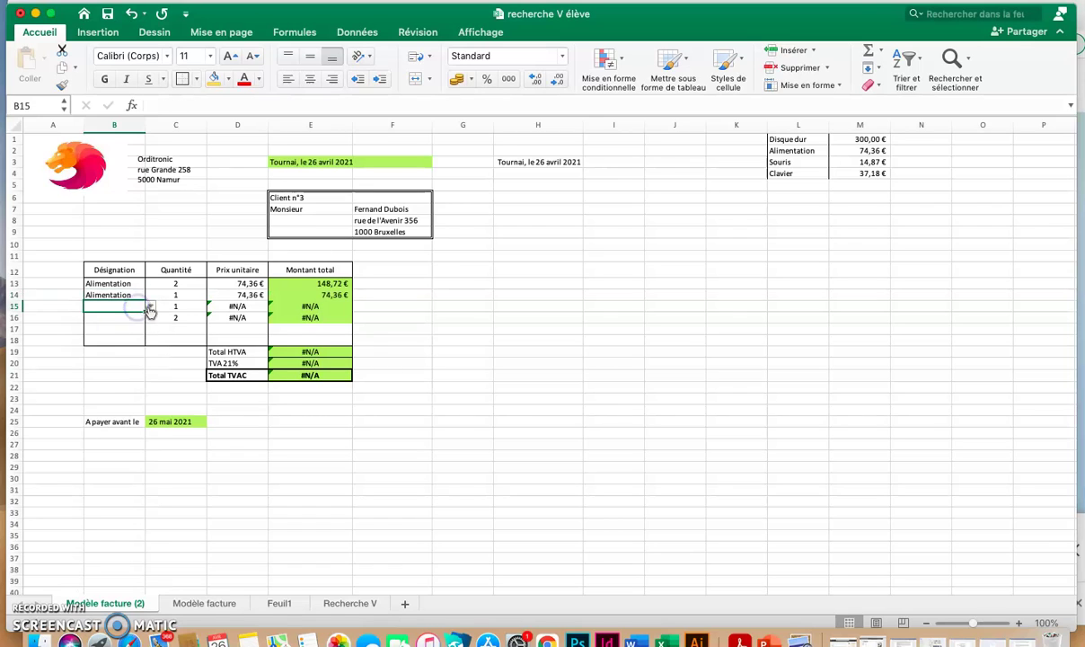
left_click(150, 306)
left_click(134, 350)
left_click(140, 321)
left_click(150, 318)
left_click(130, 381)
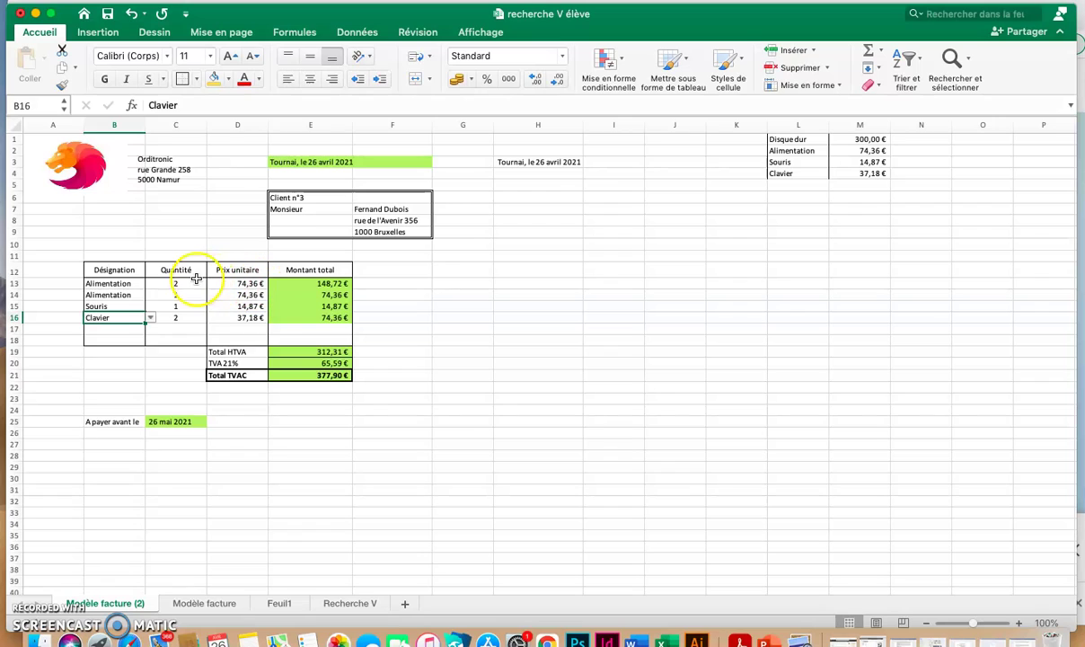
Examine the formulas behind the line total E13, unit price D13, Total HTVA in E19 and payment due date in C25
left_click(319, 283)
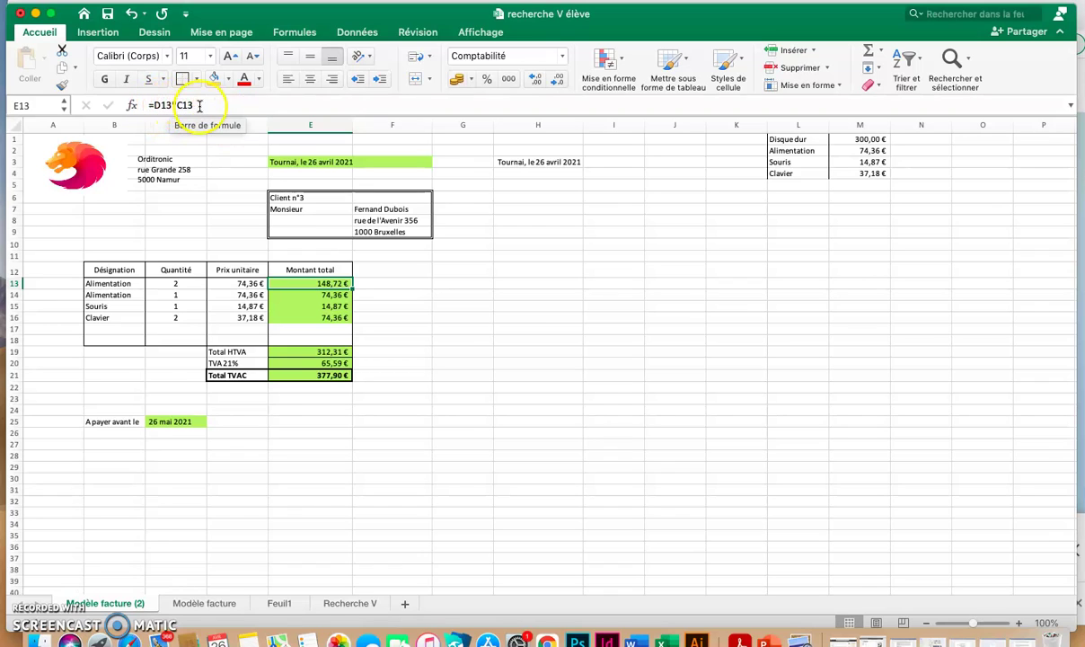
left_click(254, 284)
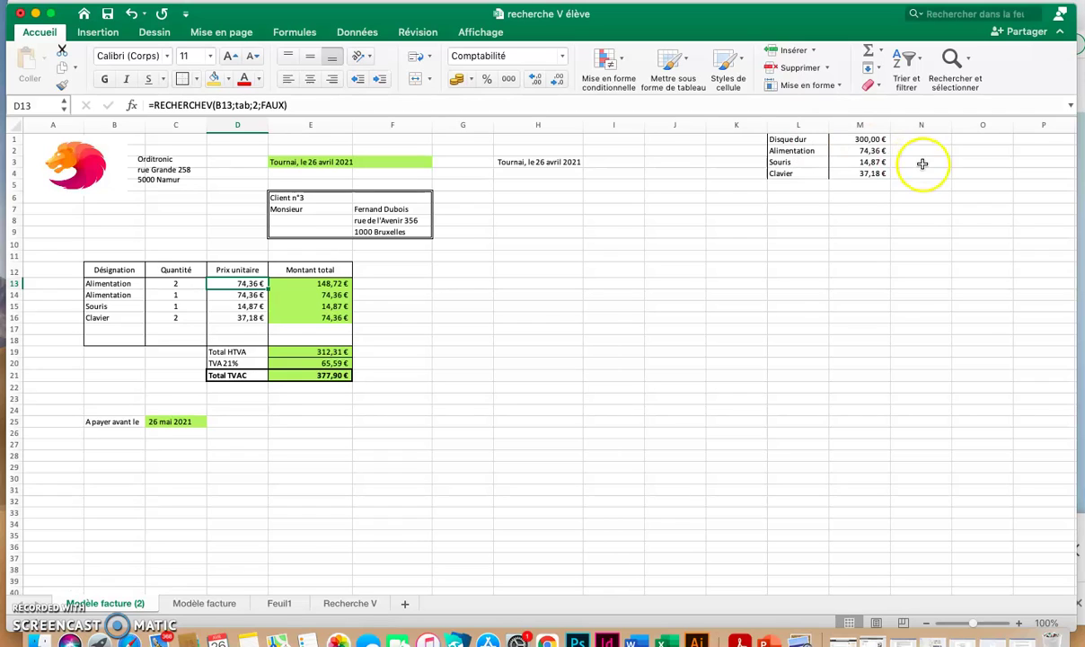
left_click(329, 352)
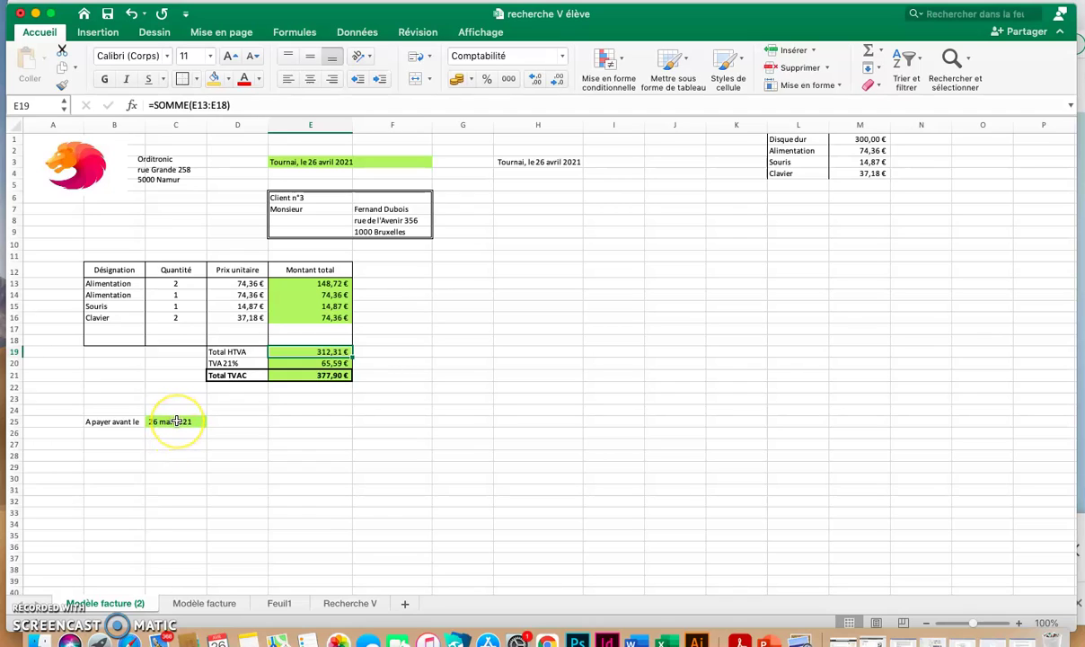
left_click(177, 421)
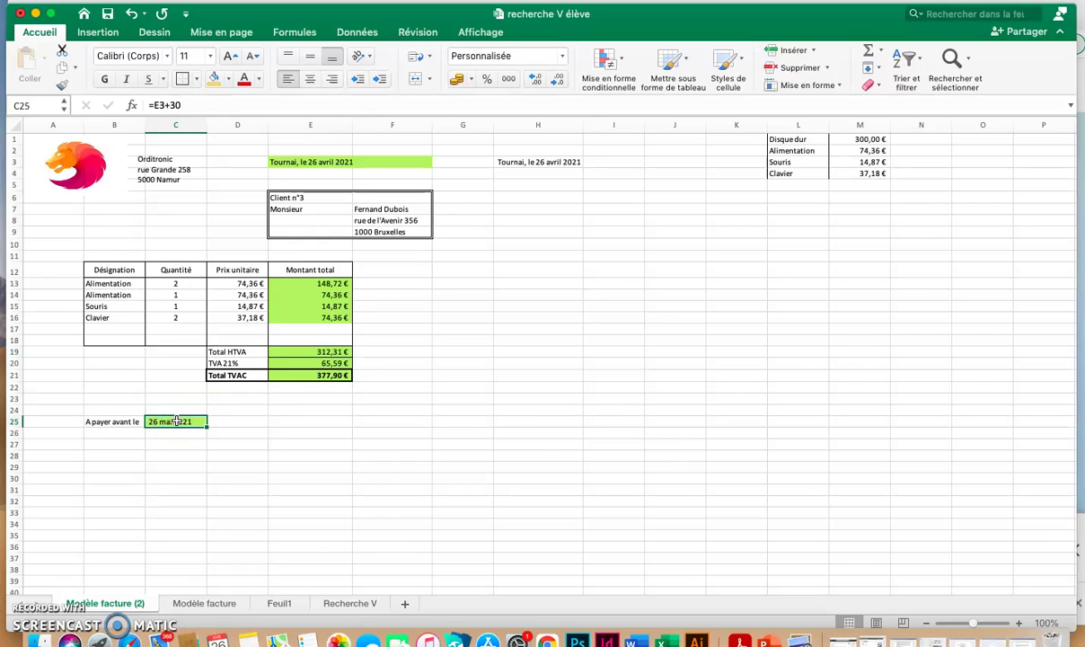